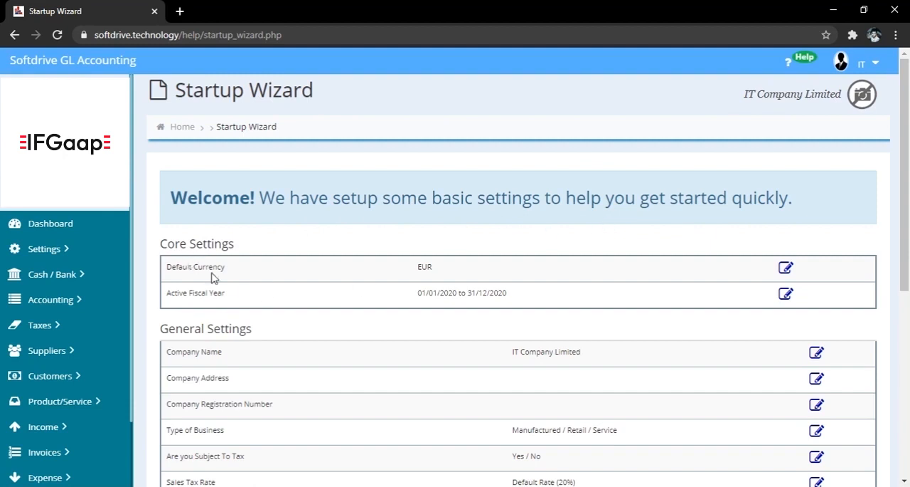
Step: Open the default currency setting from the Startup Wizard and view the Home Currency options
left_click(785, 274)
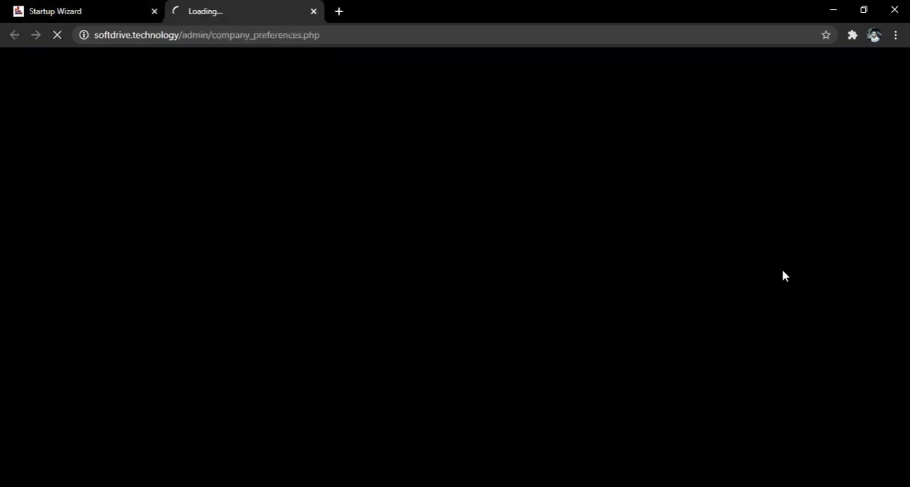
scroll(652, 342, "down", 4)
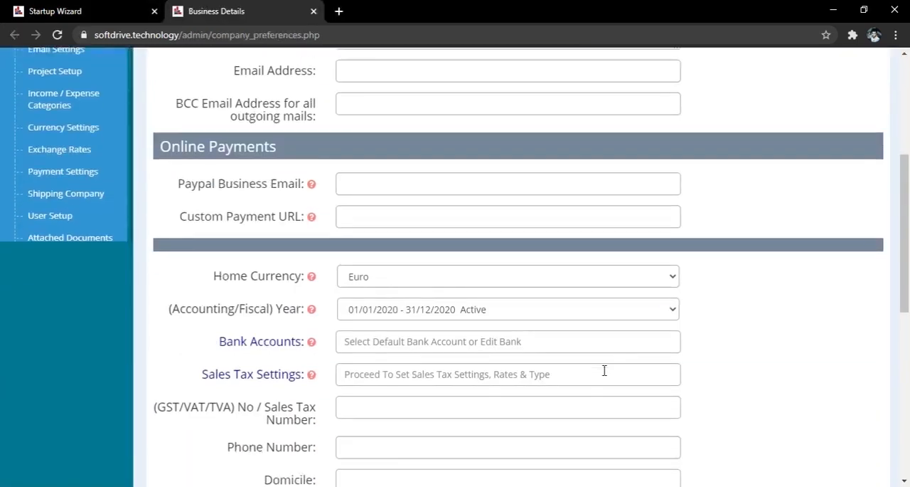
left_click(414, 285)
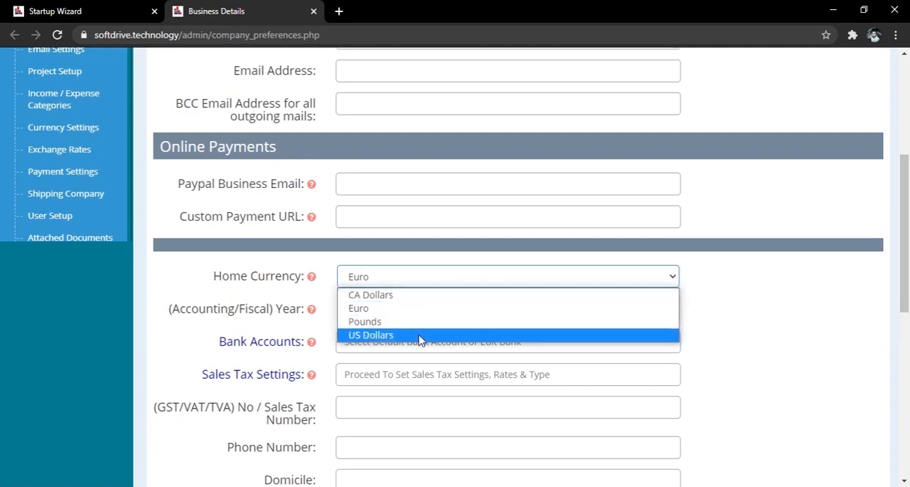
Step: Open the Currency Settings page and bring up the blank form for adding a new currency
left_click(32, 133, "ctrl")
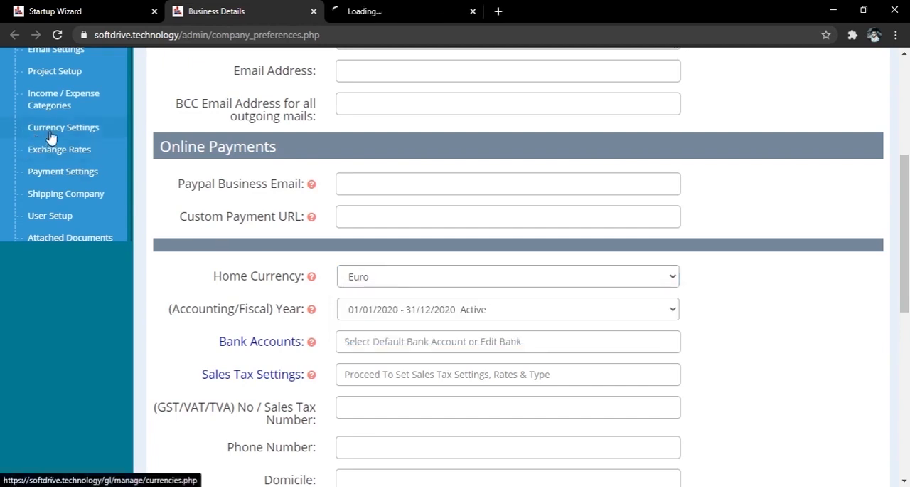
left_click(406, 11)
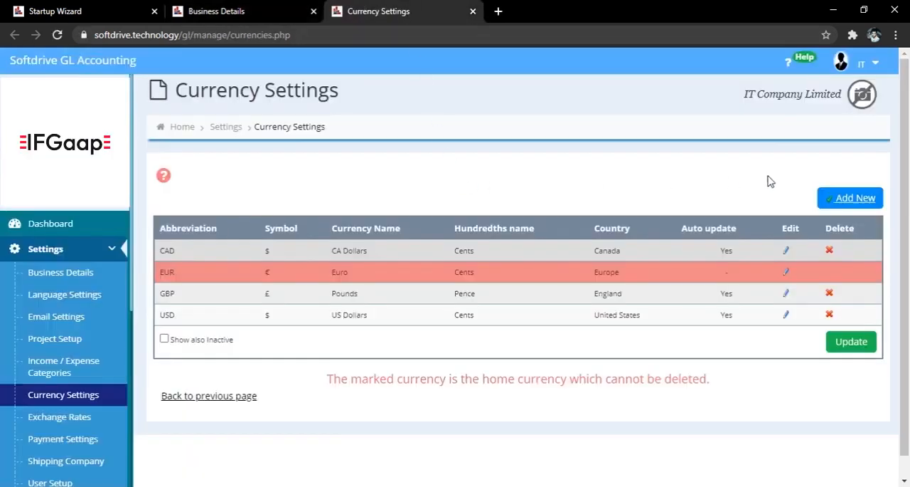
left_click(852, 202)
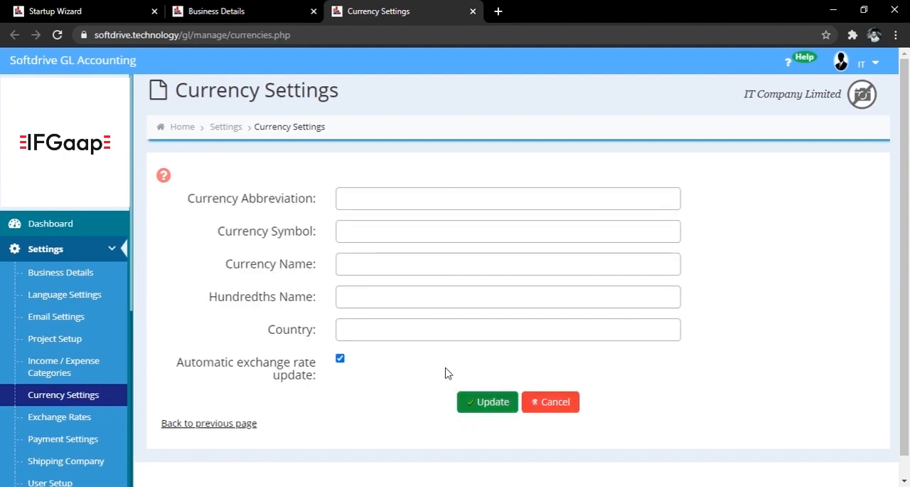
Step: Check the Home Currency options in Business Details again, closing the Currency Settings and Business Details pages to return to the Startup Wizard
left_click(270, 11)
left_click(432, 285)
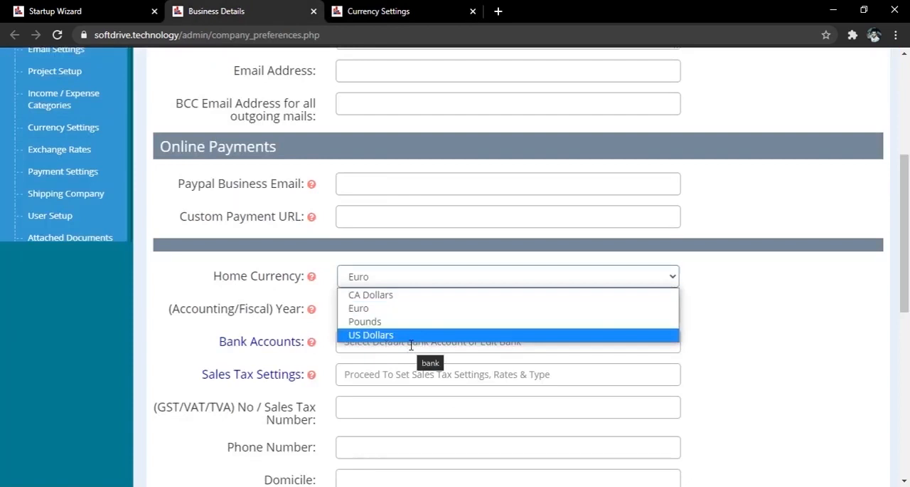
left_click(473, 11)
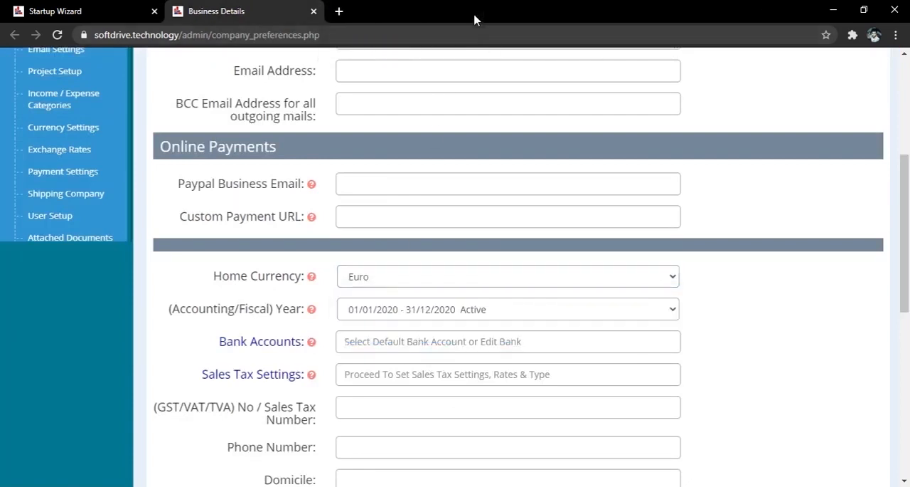
left_click(313, 11)
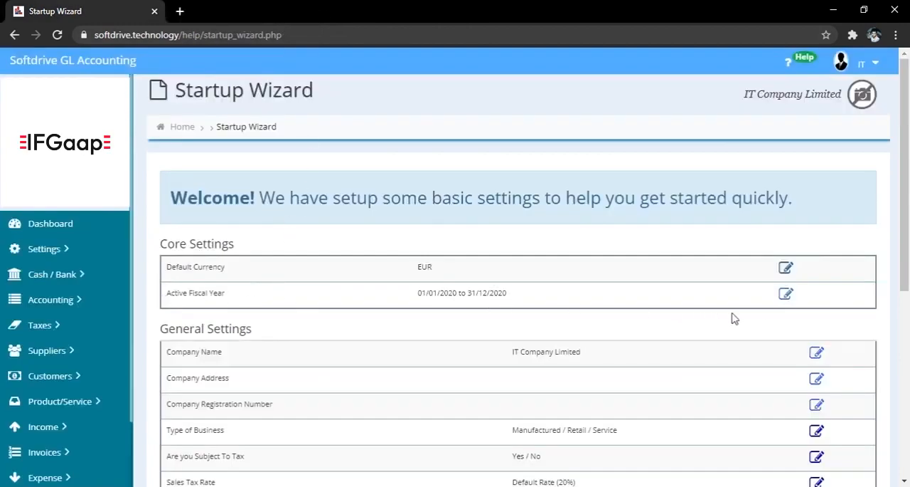
Step: Open the active fiscal year setting from the Startup Wizard and view the available accounting years
left_click(786, 294)
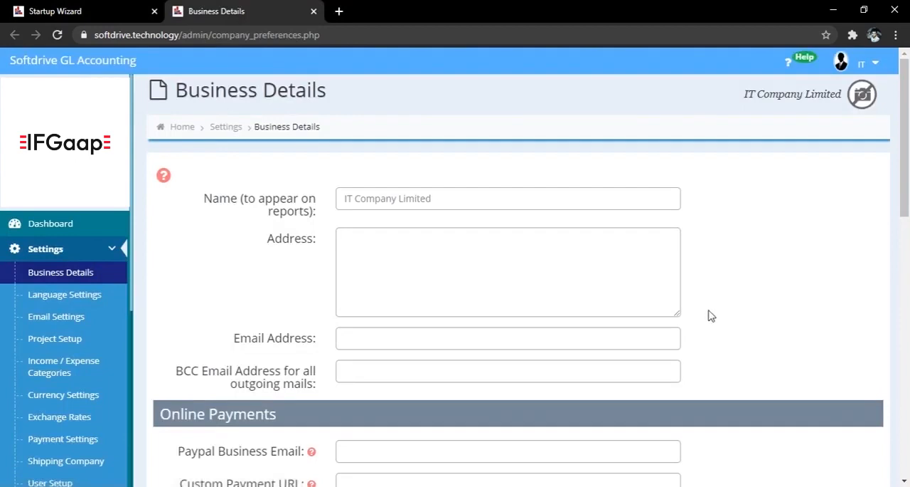
scroll(710, 313, "down", 5)
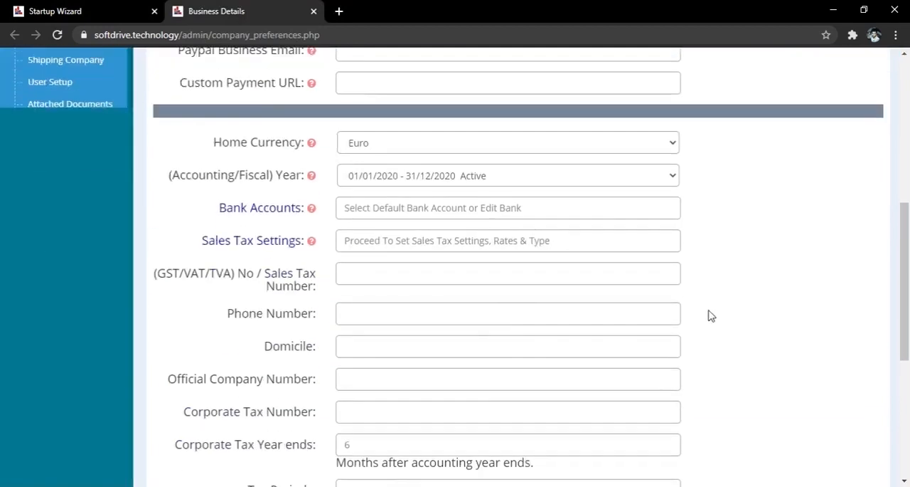
left_click(493, 184)
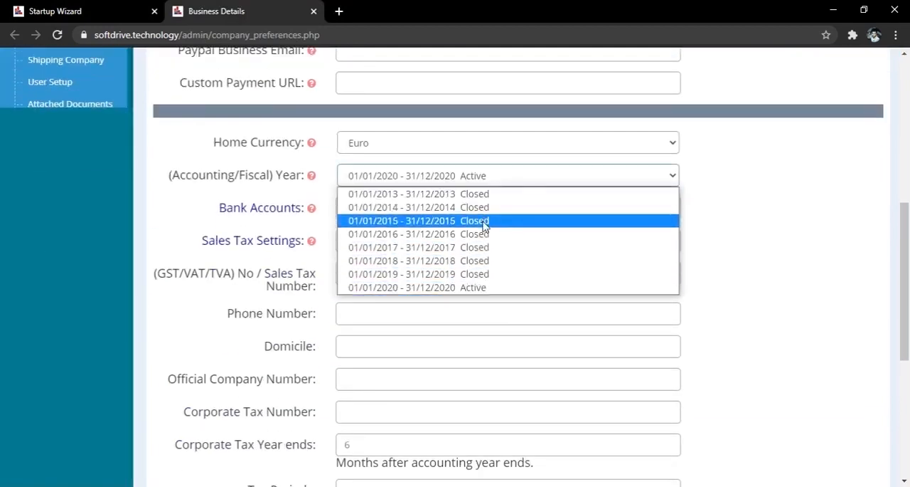
Step: Open the Accounting Years page under Accounting to view the form for adding a fiscal year
left_click(121, 210)
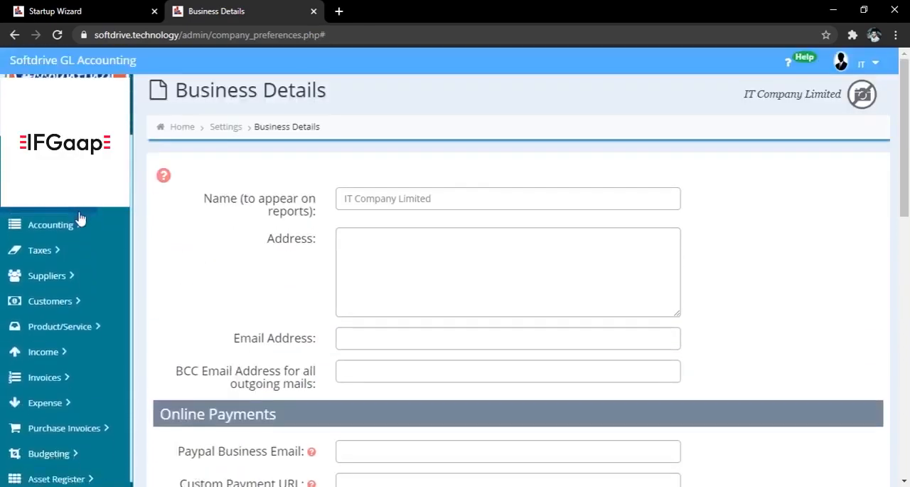
left_click(68, 200)
scroll(69, 202, "down", 1)
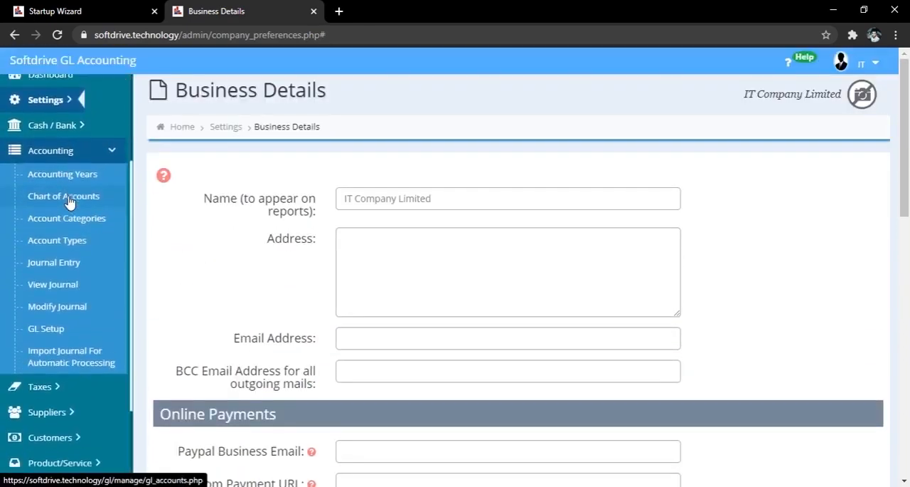
left_click(64, 173)
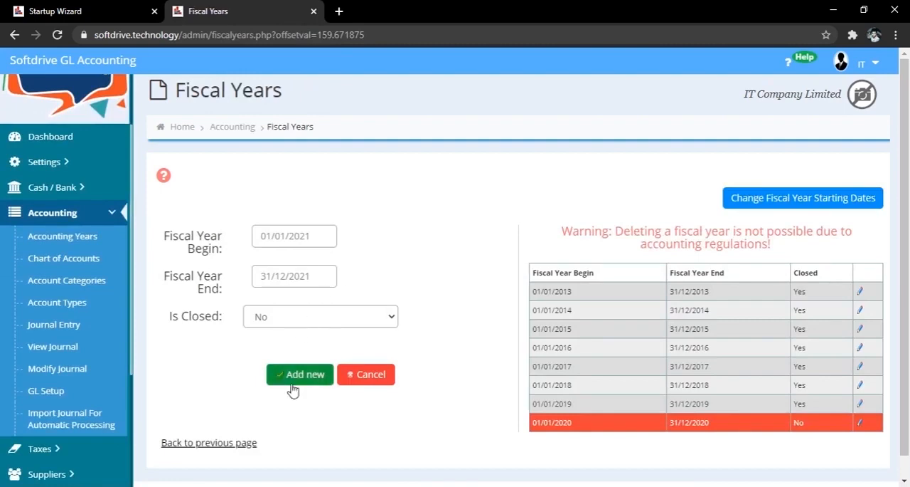
Step: Open the Company Name setting from the Startup Wizard's General Settings and close the Fiscal Years page
left_click(119, 10)
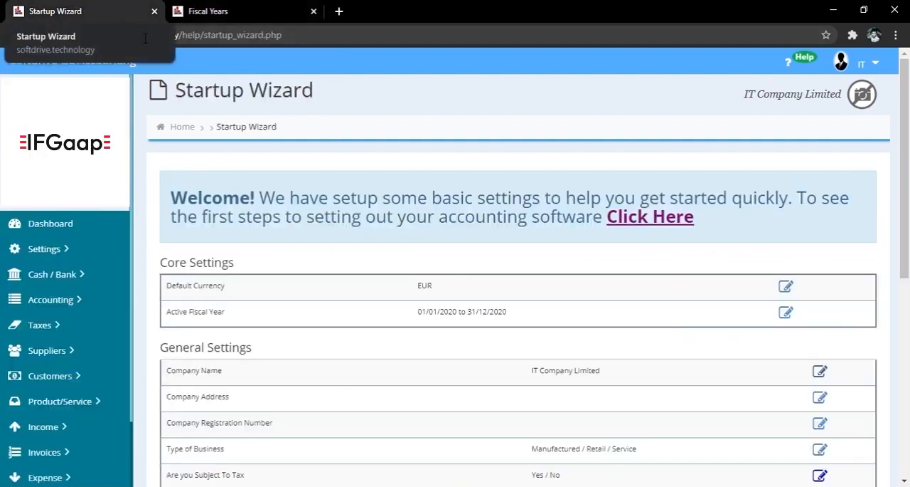
scroll(288, 213, "down", 3)
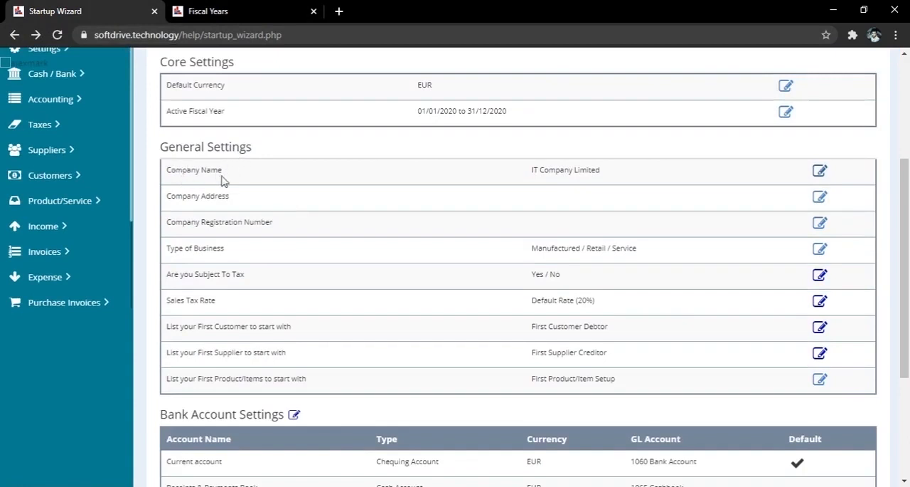
left_click(825, 175)
left_click(473, 11)
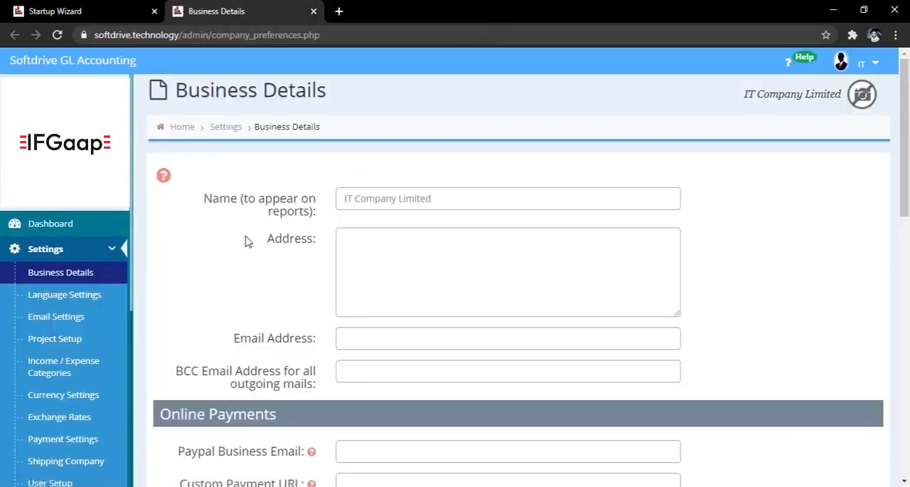
Step: Read the help articles for Paypal Business Email and Custom Payment URL in the Online Payments section of Business Details
scroll(246, 240, "down", 1)
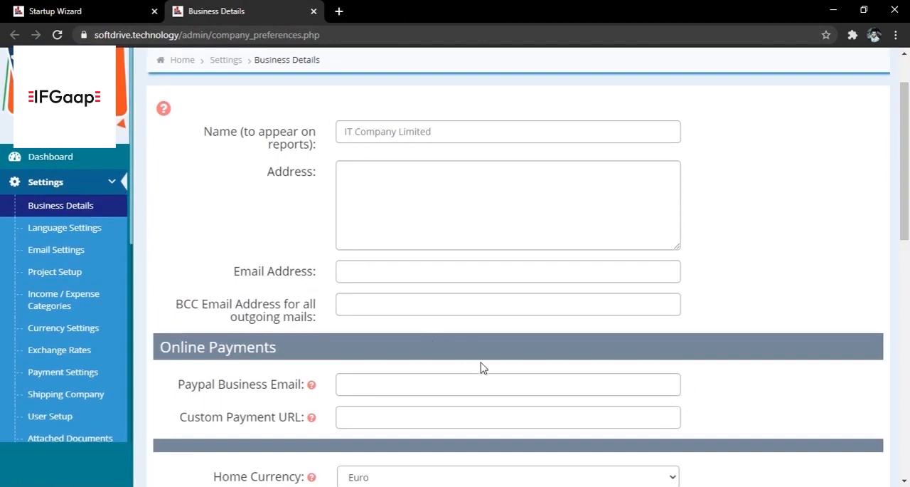
scroll(748, 341, "down", 3)
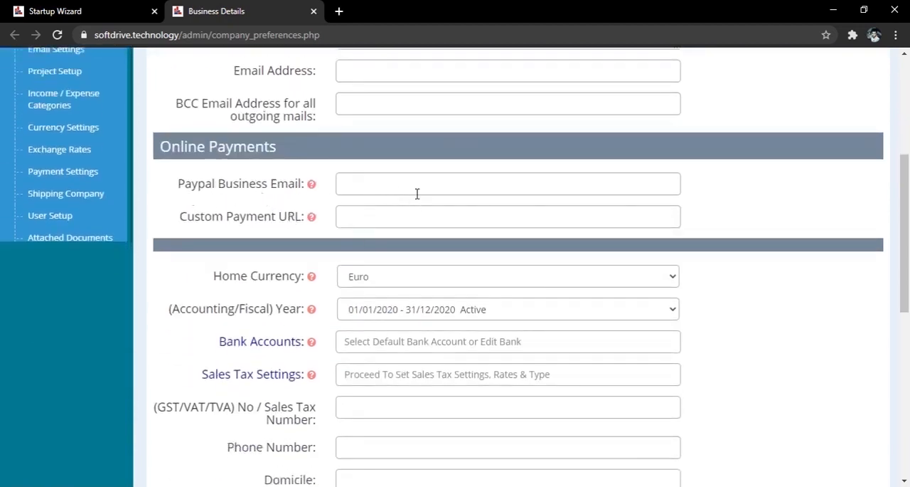
left_click(313, 185)
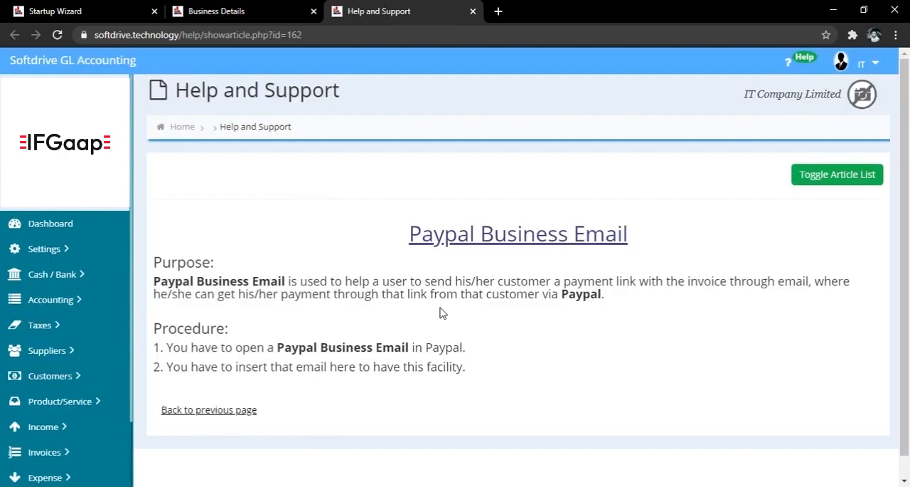
left_click(237, 11)
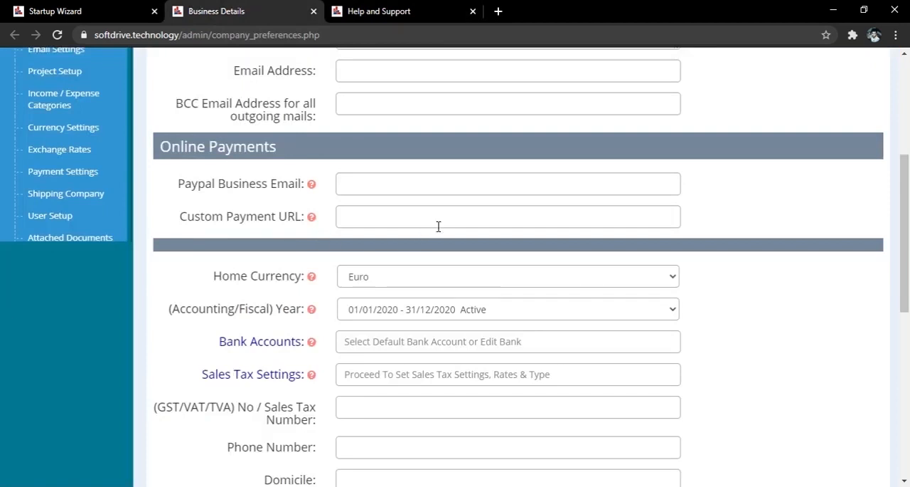
left_click(313, 217)
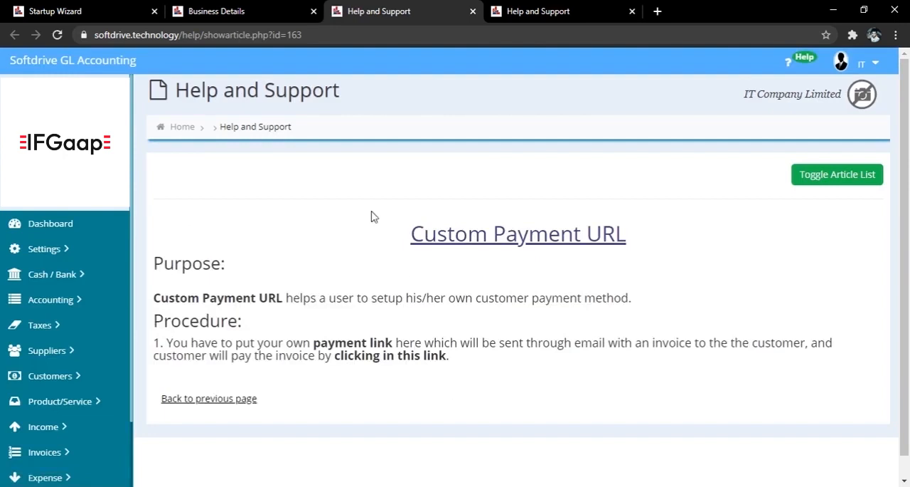
left_click(240, 9)
Step: Open the Bank Accounts page from Business Details and close both help article pages
scroll(173, 284, "down", 3)
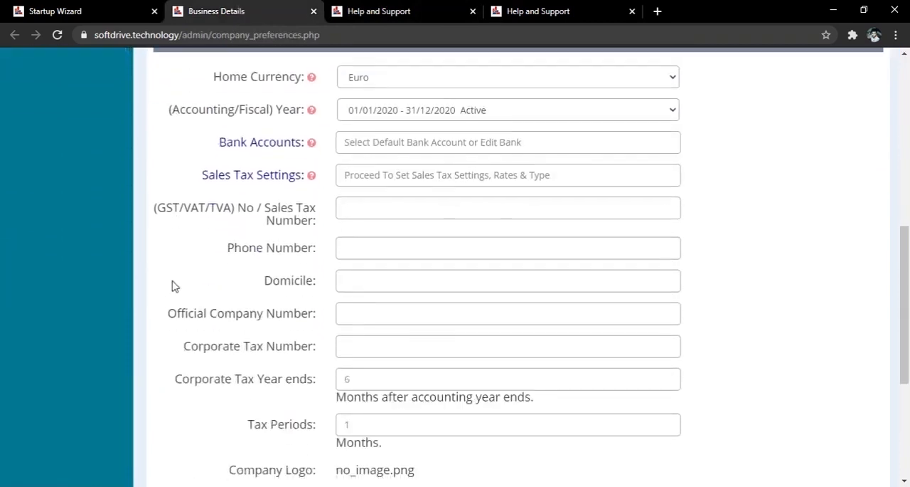
middle_click(261, 147)
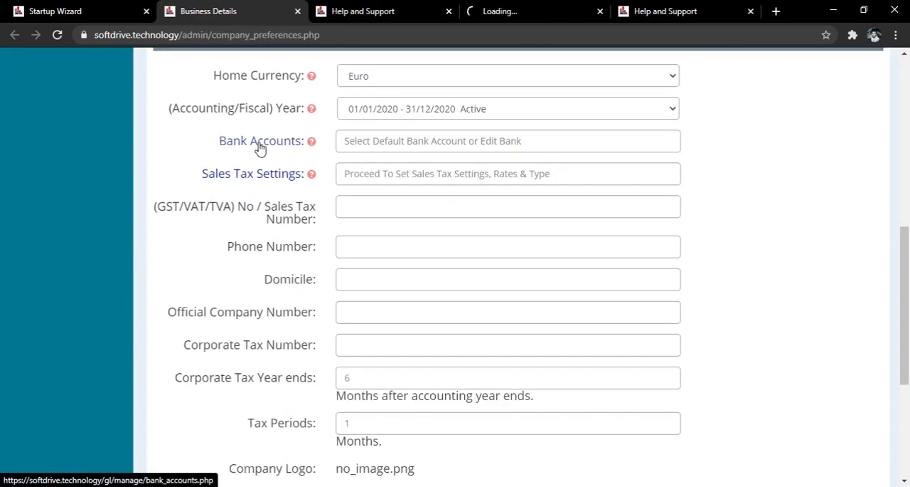
middle_click(450, 14)
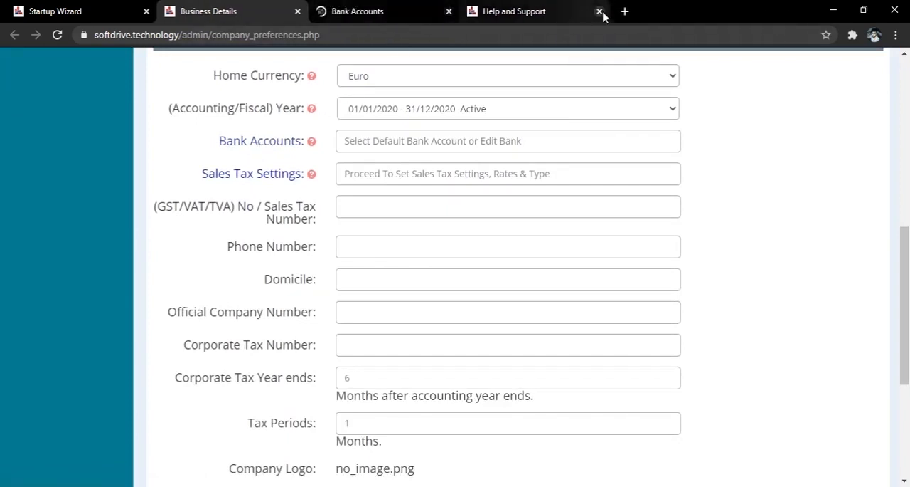
left_click(608, 12)
left_click(418, 18)
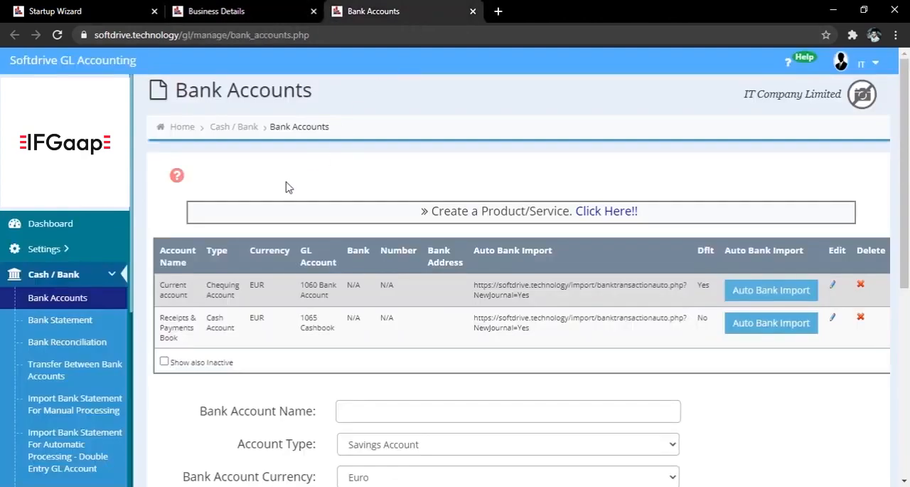
Step: Review the fields of the new bank account form and return to Business Details
scroll(516, 331, "down", 4)
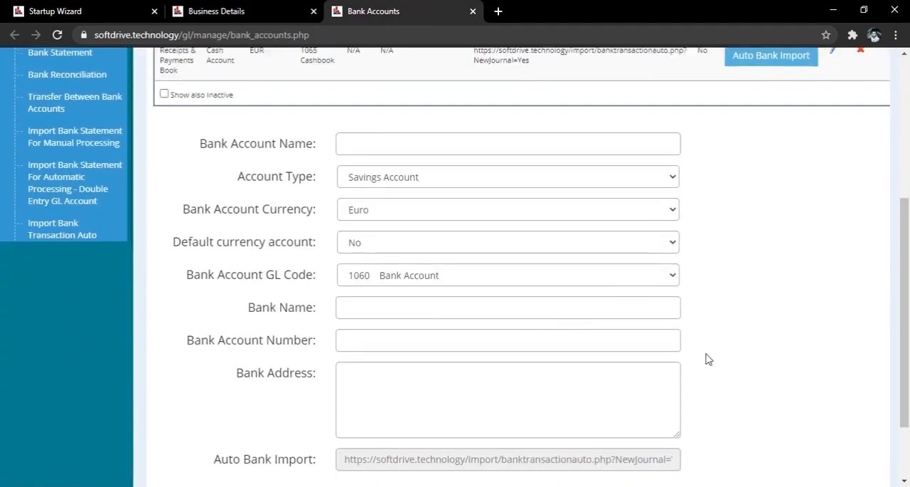
scroll(707, 359, "down", 2)
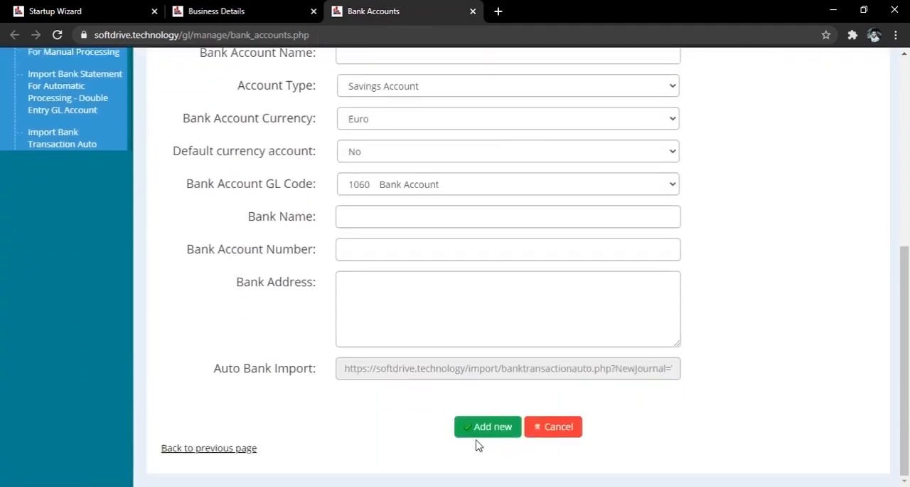
left_click(235, 10)
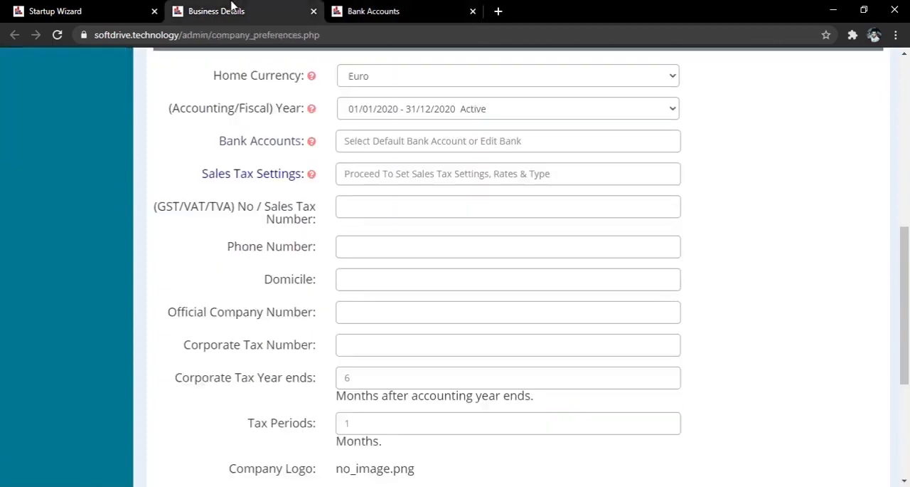
Step: Open Sales Tax Settings from Business Details, close the Bank Accounts page and review the sales tax registration, reporting and scheme options
left_click(290, 184)
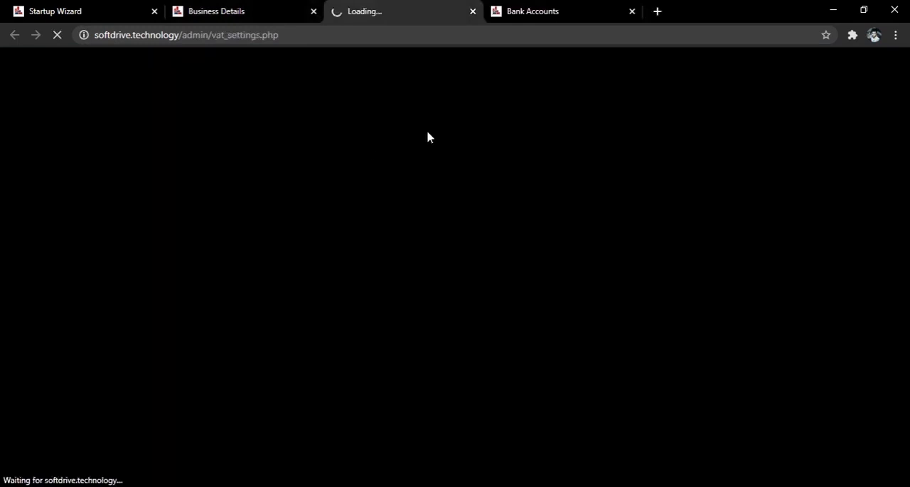
left_click(632, 11)
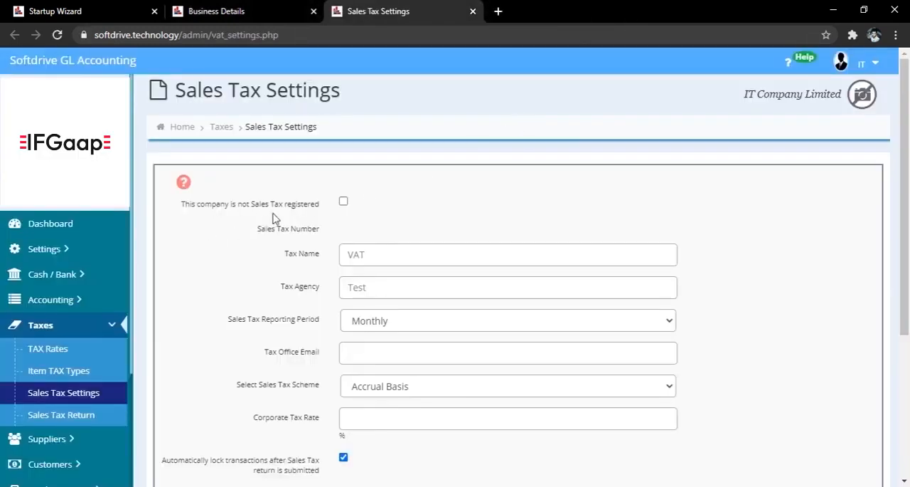
scroll(650, 323, "down", 3)
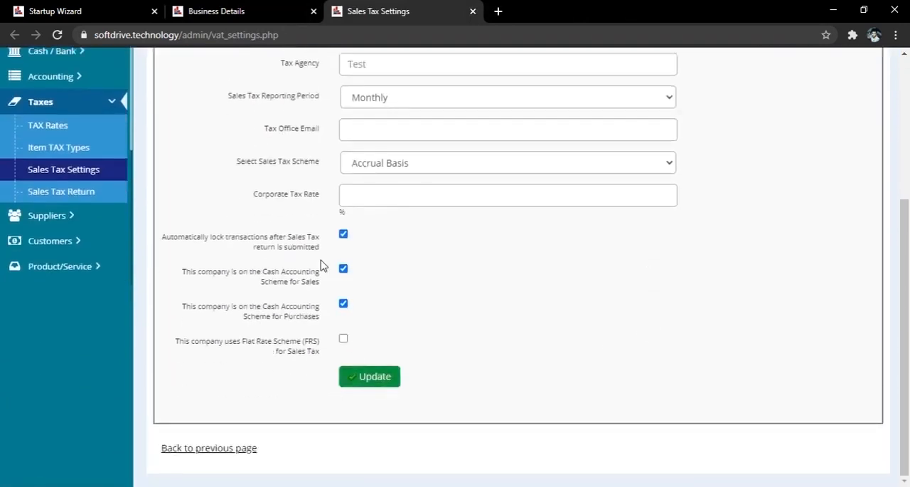
left_click(264, 15)
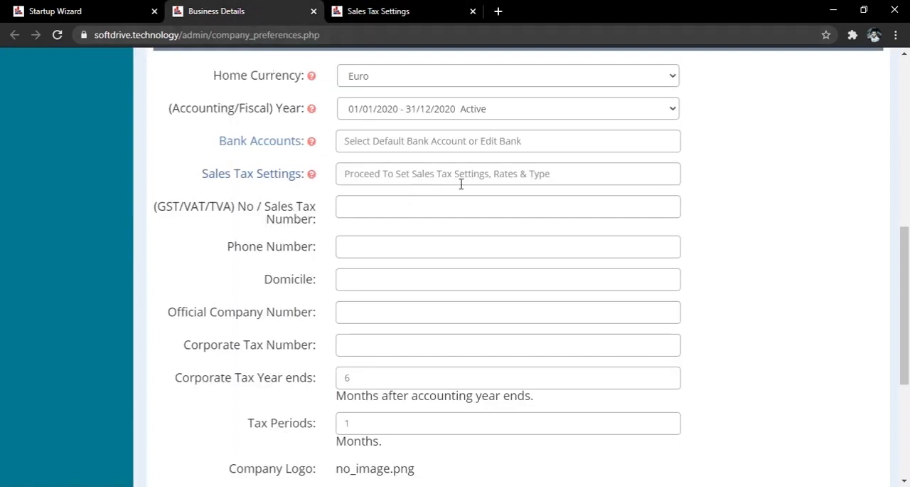
left_click(414, 17)
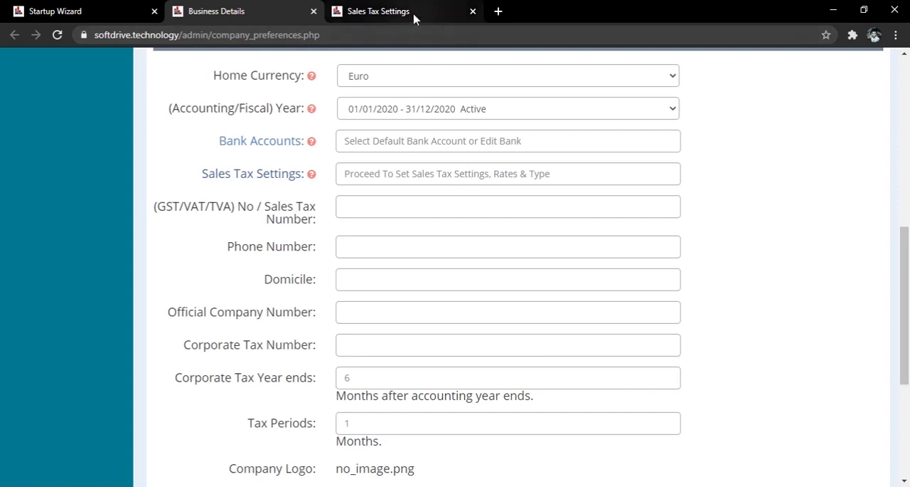
Step: Review the Sales Tax Reporting Period choices and the Tax Office Email field in Sales Tax Settings
scroll(260, 174, "up", 3)
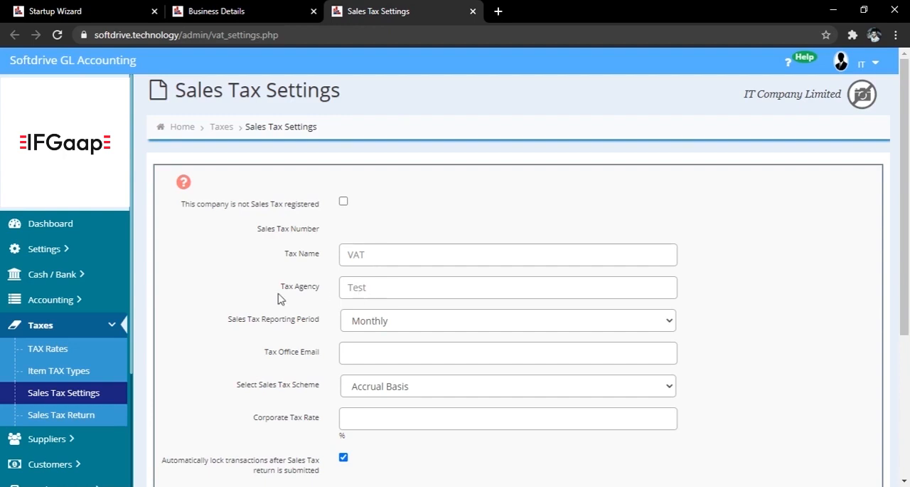
scroll(279, 299, "down", 2)
left_click(351, 189)
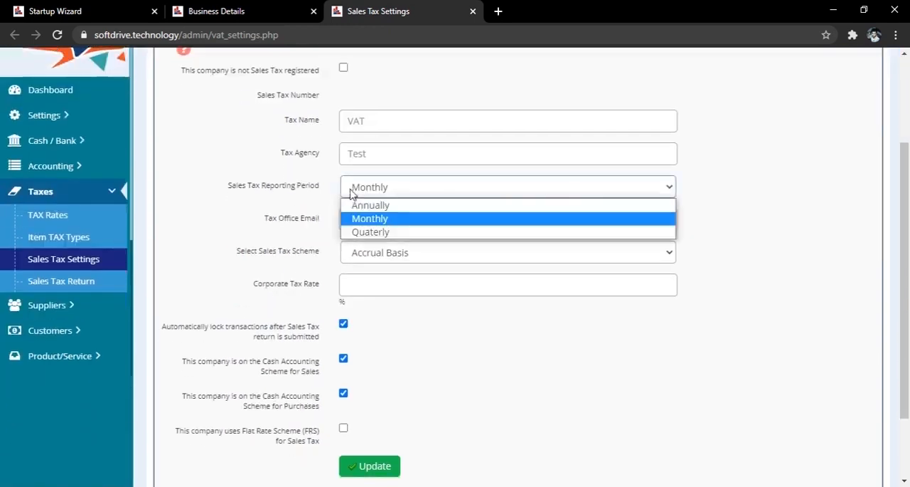
left_click(315, 205)
left_click(360, 221)
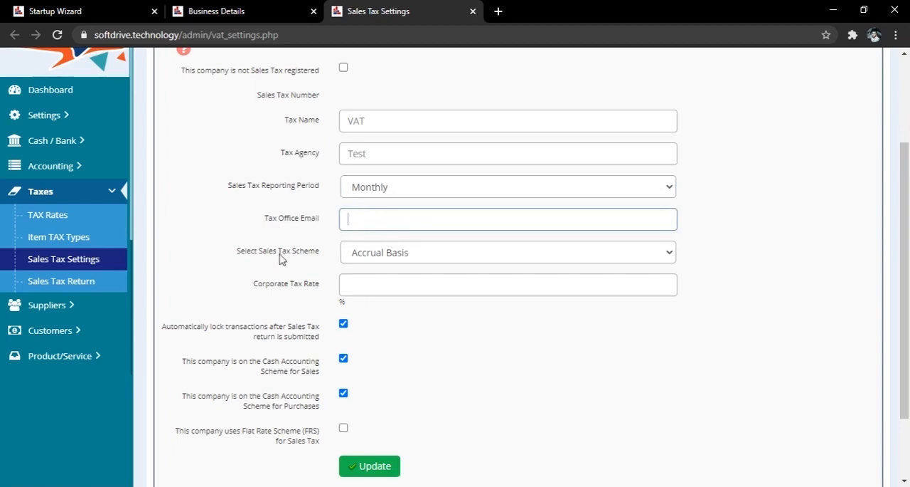
Step: Set the sales tax scheme to Cash Basis and turn off automatic locking of transactions after the sales tax return is submitted
left_click(360, 256)
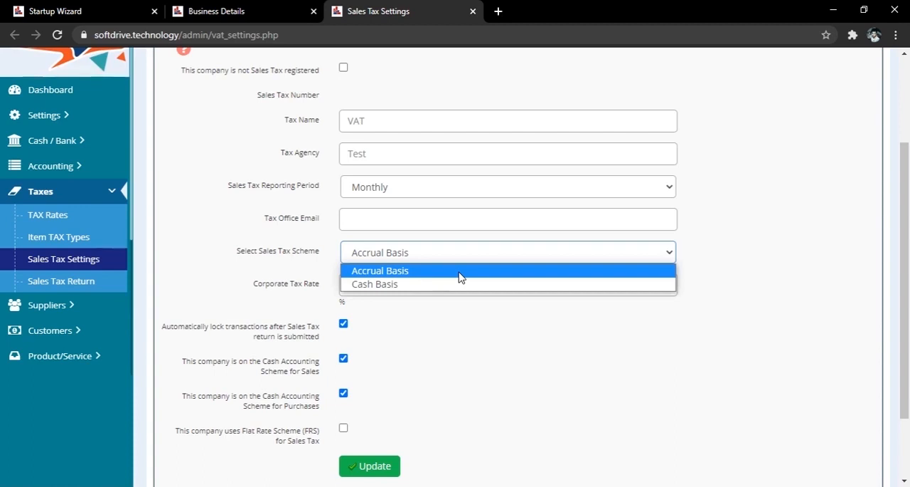
left_click(409, 284)
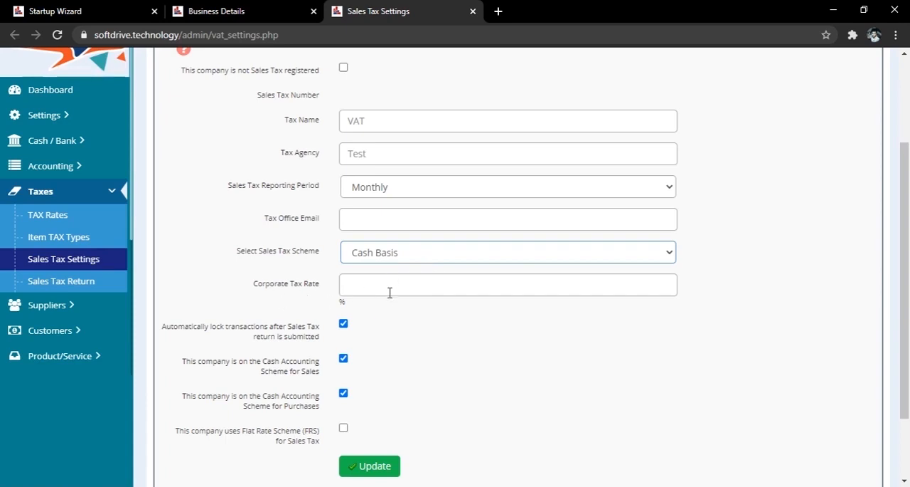
scroll(449, 309, "down", 3)
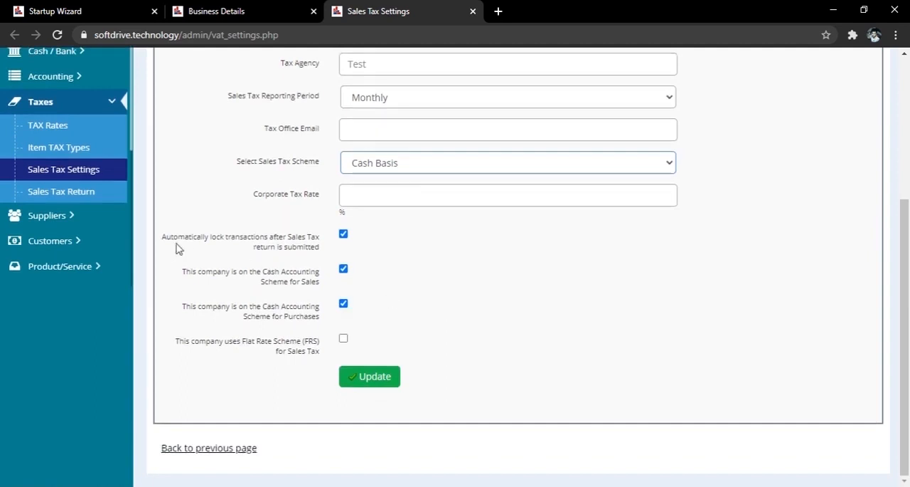
left_click(344, 237)
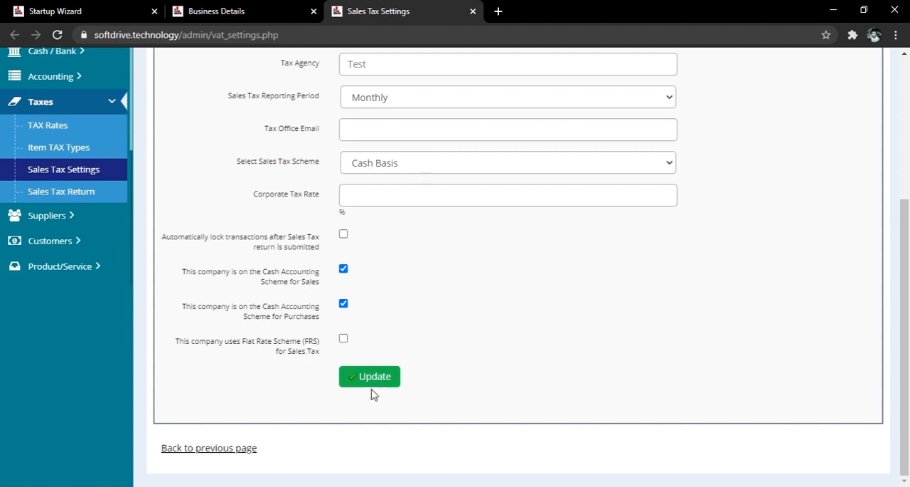
Step: Review the remaining tax, logo and login timeout fields in Business Details and return to the Startup Wizard
left_click(248, 16)
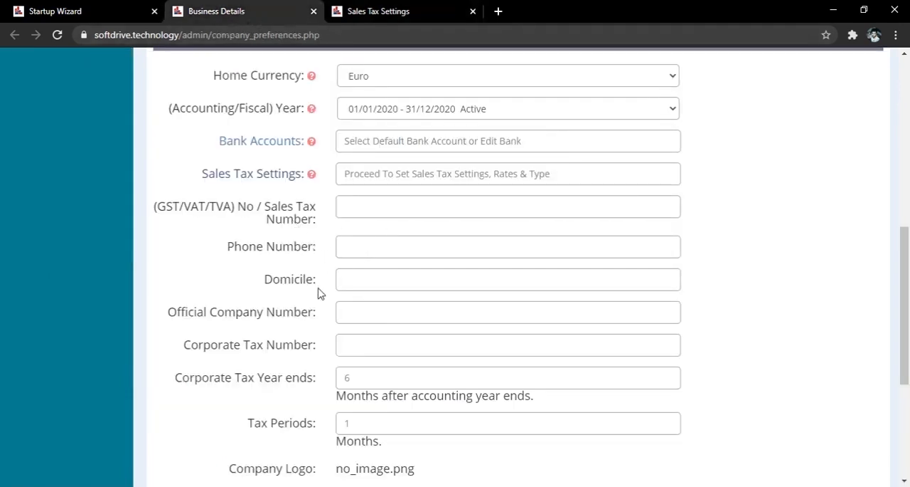
scroll(612, 353, "down", 3)
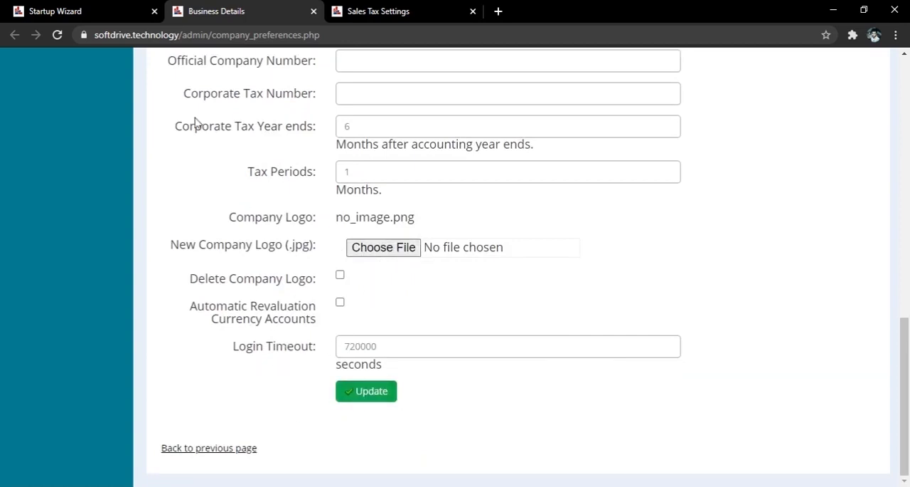
left_click(93, 15)
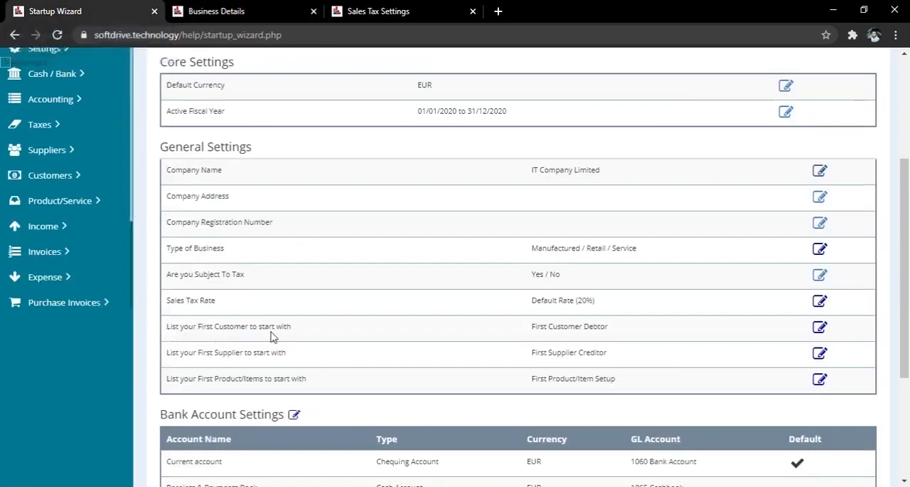
Step: Open a new customer form from the first customer setting, close the Sales Tax Settings page and review the form's sections
left_click(820, 328)
left_click(471, 11)
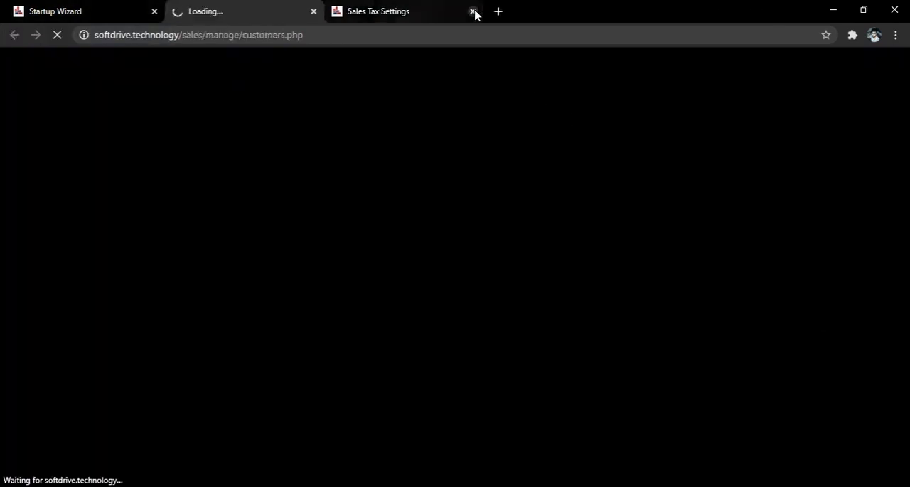
left_click(473, 11)
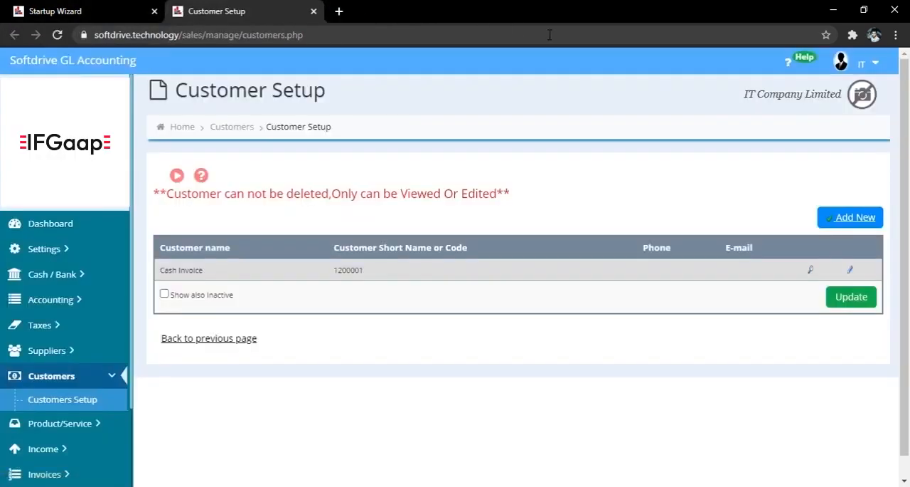
left_click(832, 217)
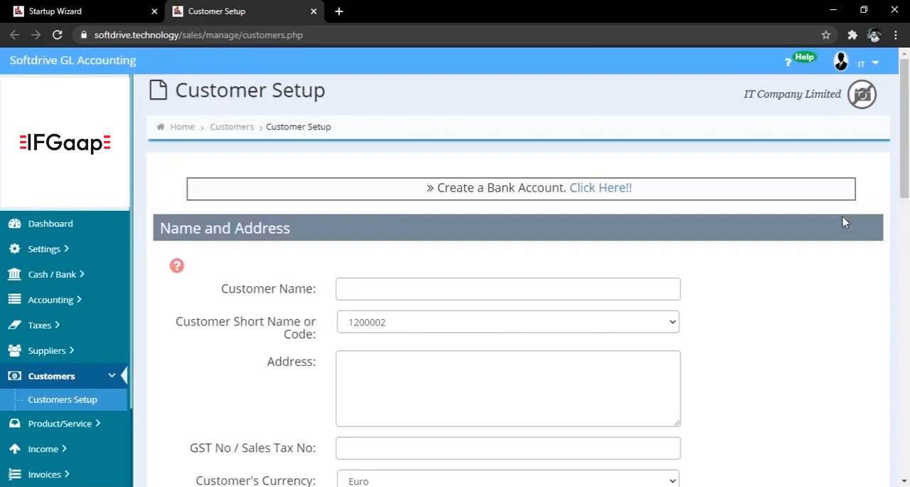
scroll(756, 279, "down", 3)
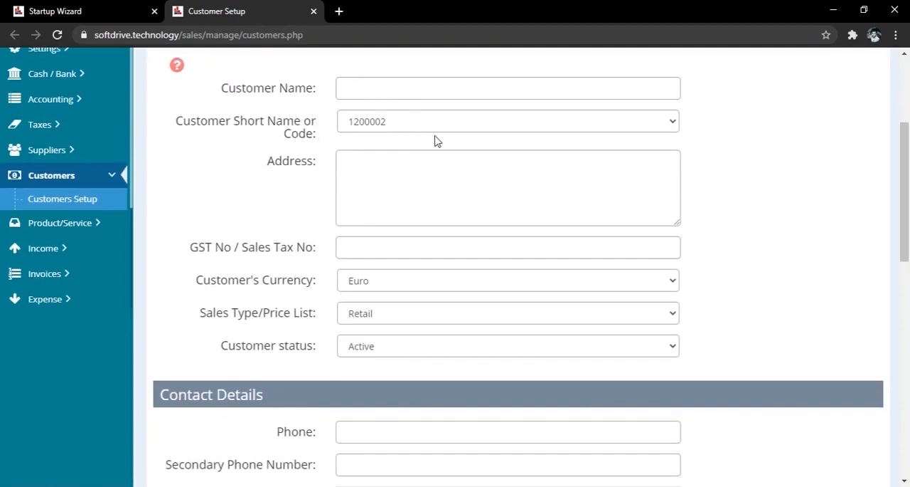
scroll(436, 140, "down", 4)
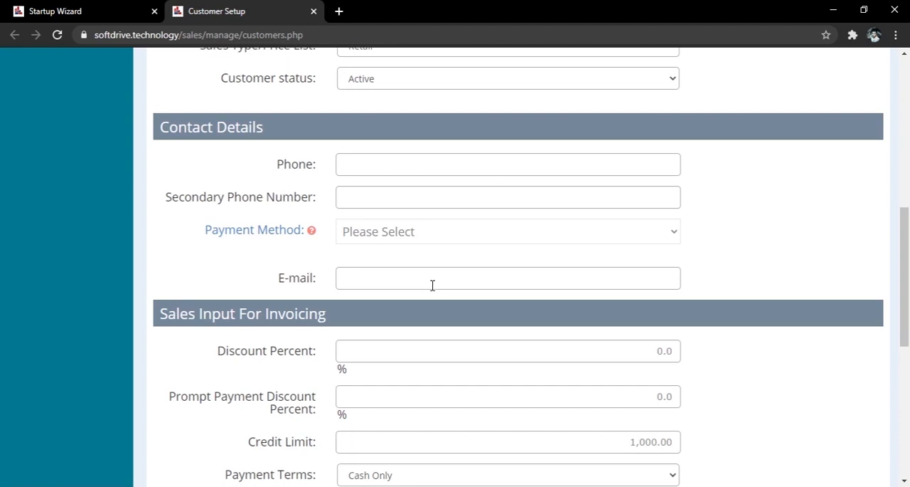
scroll(740, 353, "down", 6)
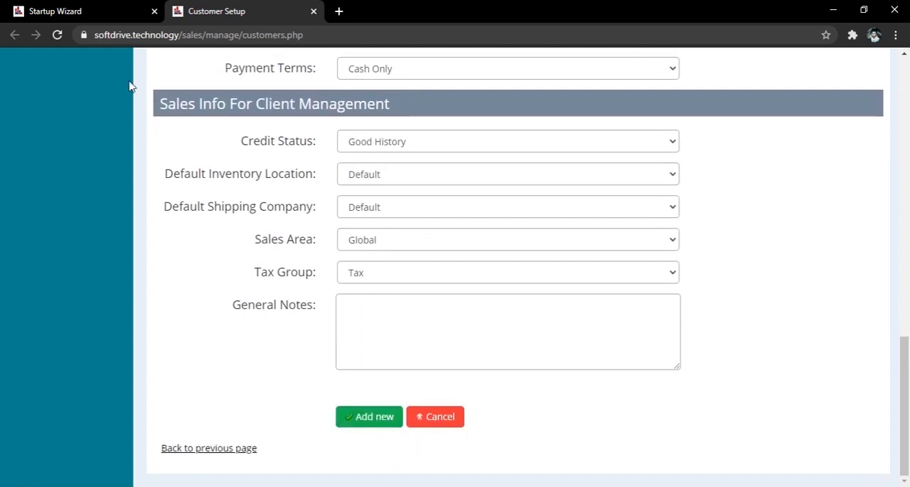
Step: Open a new supplier form from the Startup Wizard's first supplier setting and review its basic data, purchase order and GL account fields
left_click(96, 14)
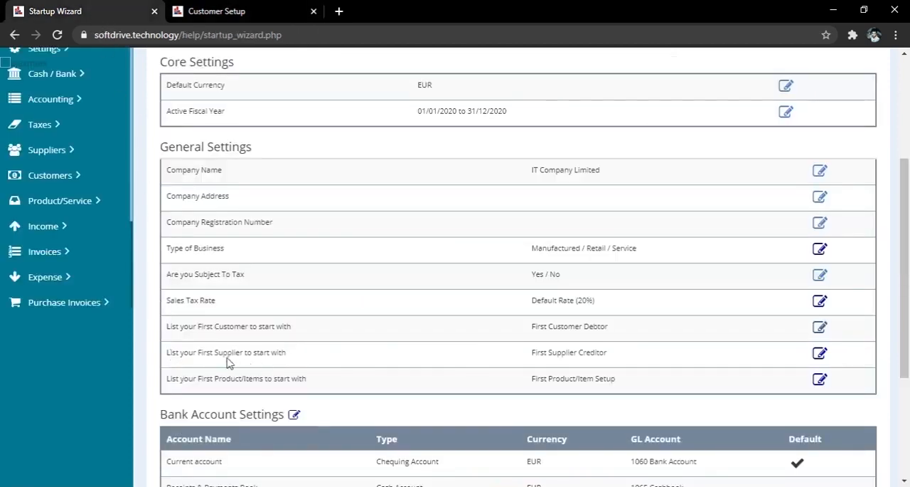
left_click(820, 354)
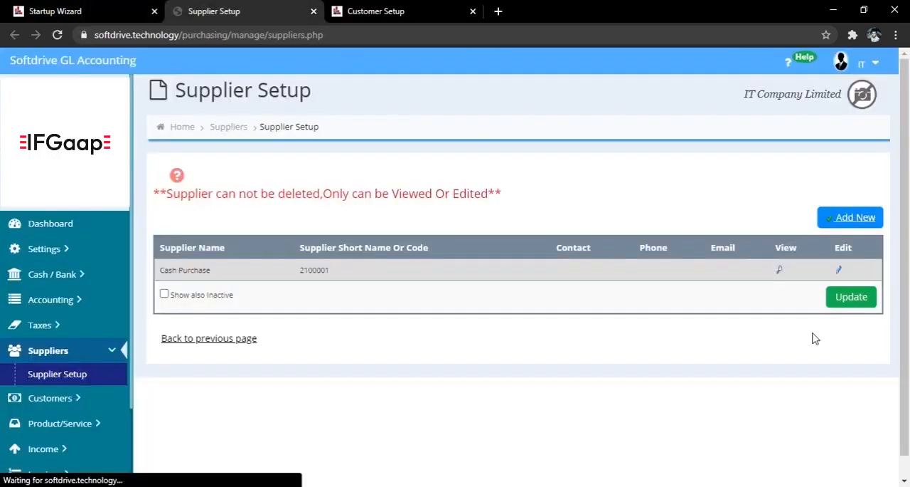
left_click(852, 221)
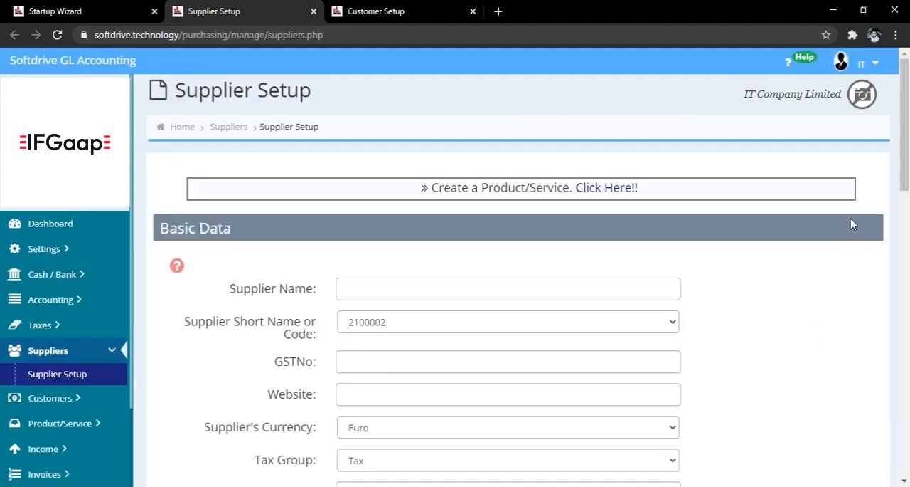
scroll(733, 258, "down", 3)
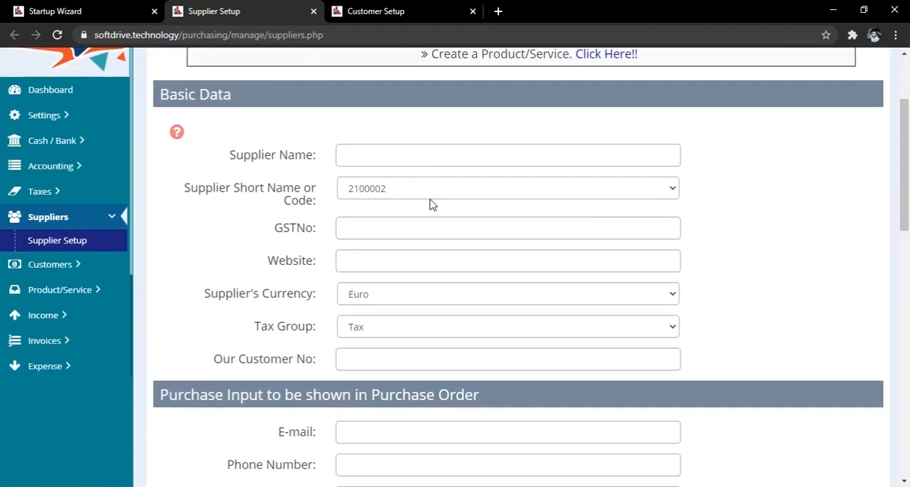
scroll(748, 262, "down", 5)
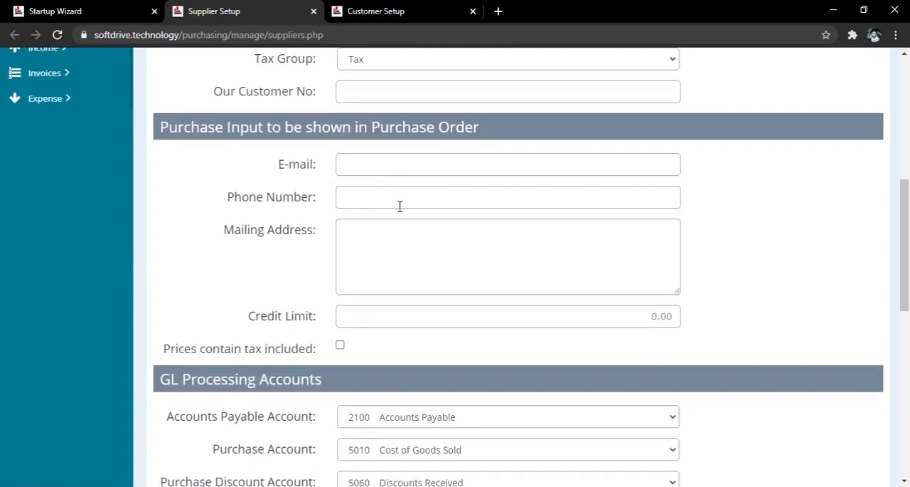
Step: Open a new item form from the Startup Wizard's first product setting and review the available item categories
left_click(122, 11)
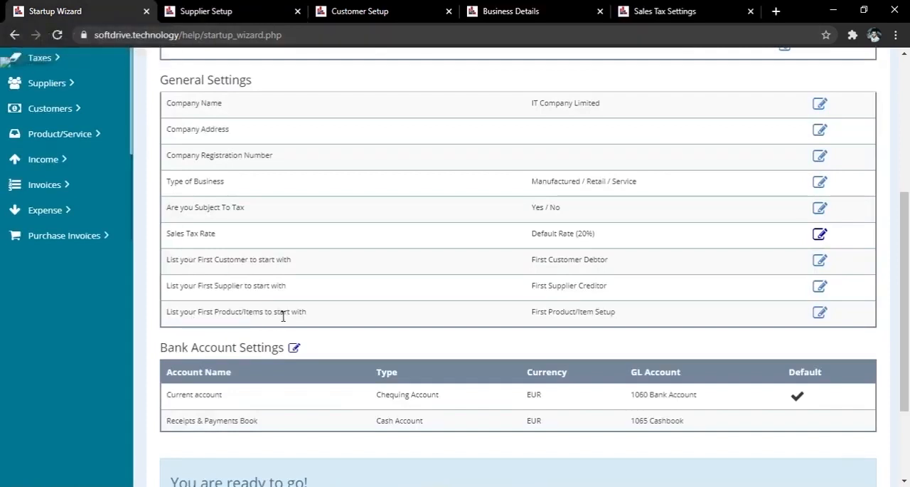
left_click(819, 312)
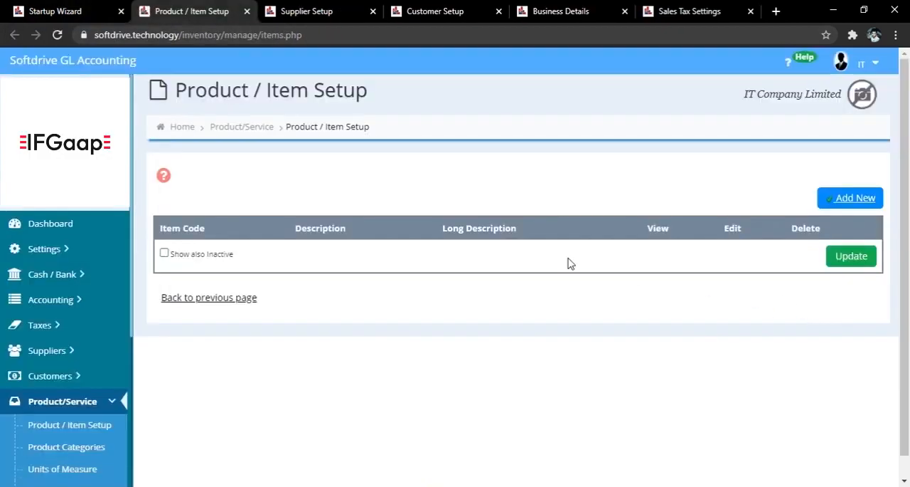
left_click(854, 204)
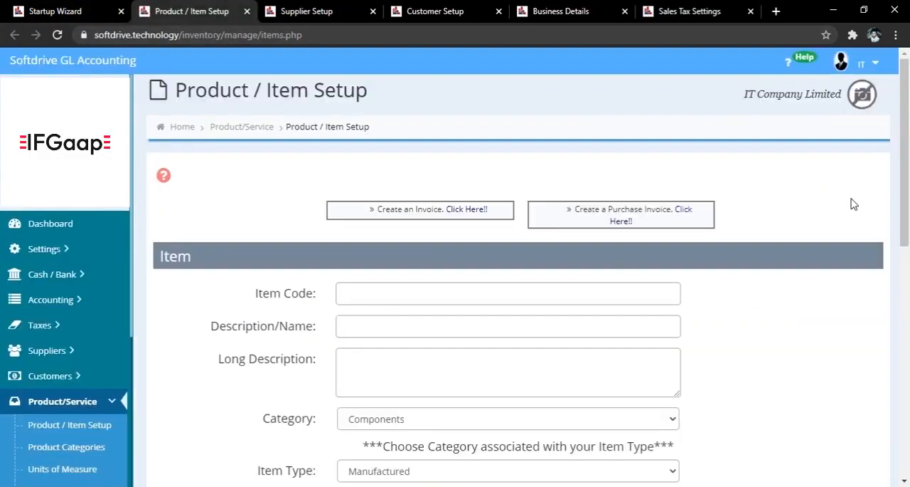
scroll(783, 214, "down", 3)
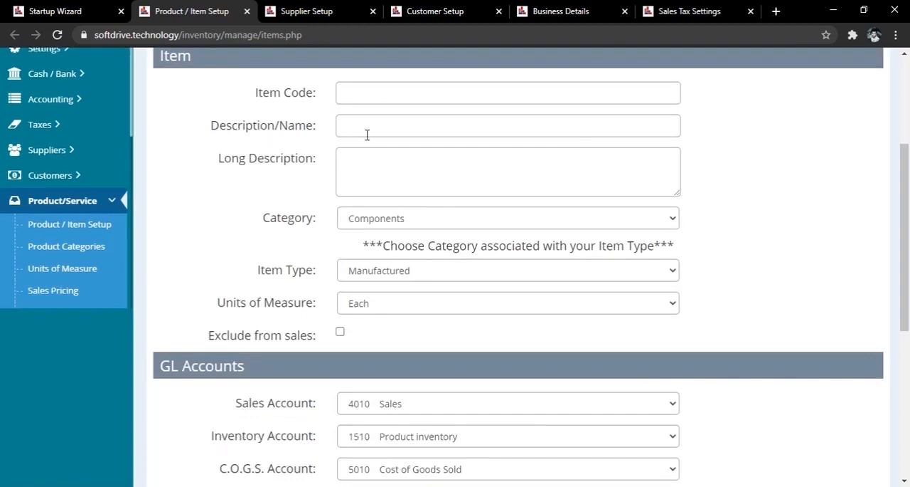
left_click(403, 226)
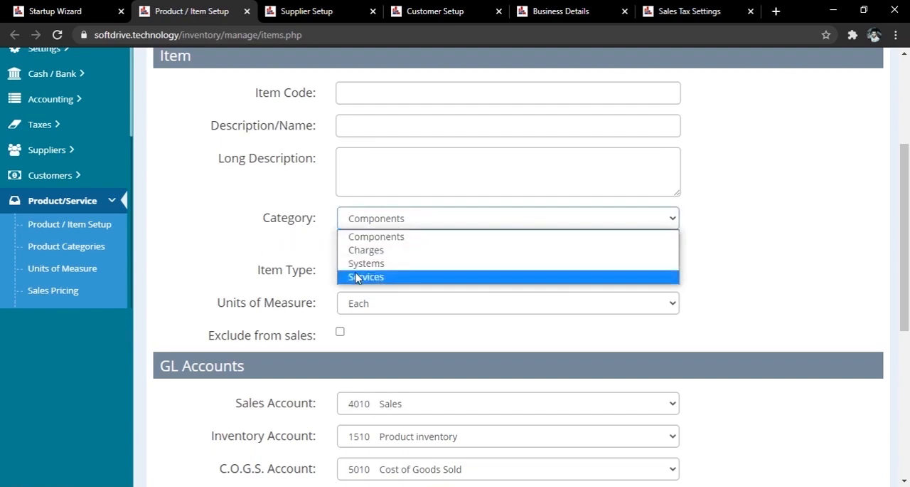
left_click(303, 275)
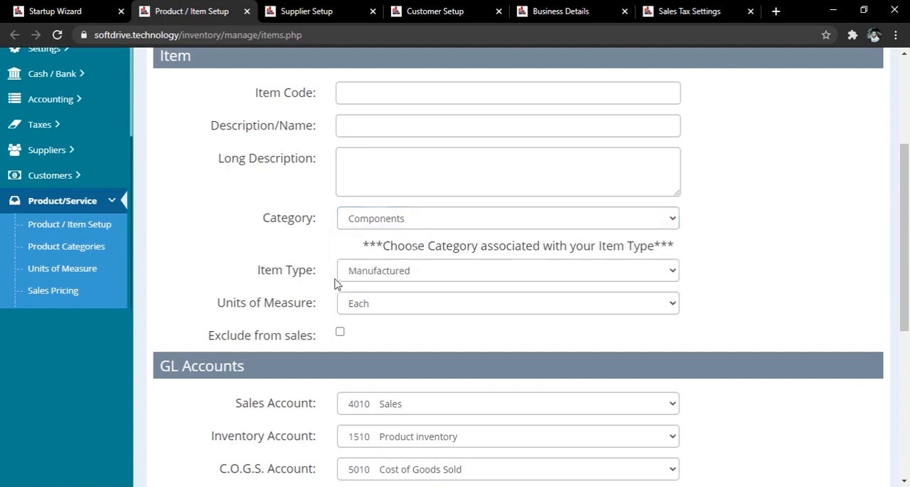
Step: Review the Item Type options for the new item and keep Manufactured selected
left_click(368, 269)
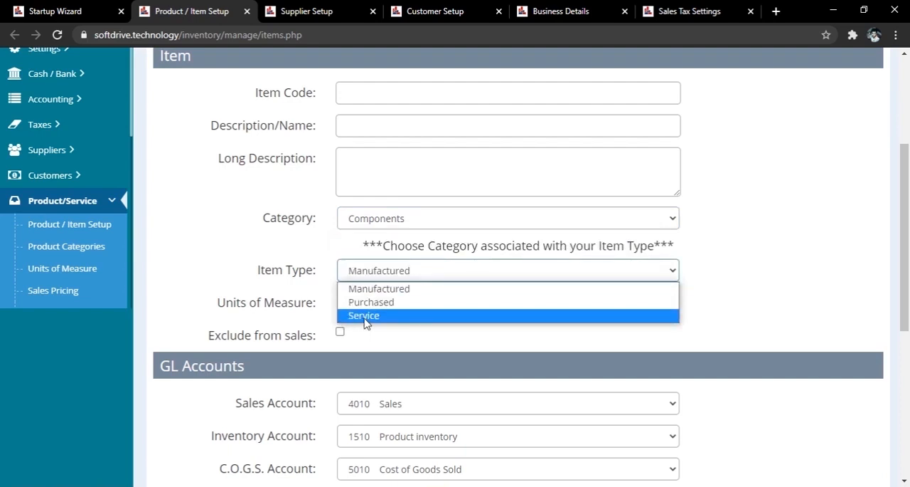
left_click(422, 290)
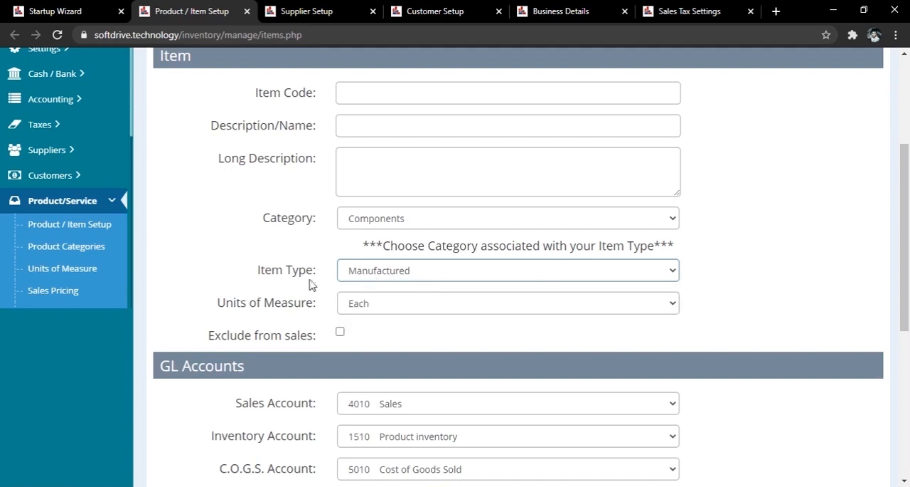
left_click(369, 275)
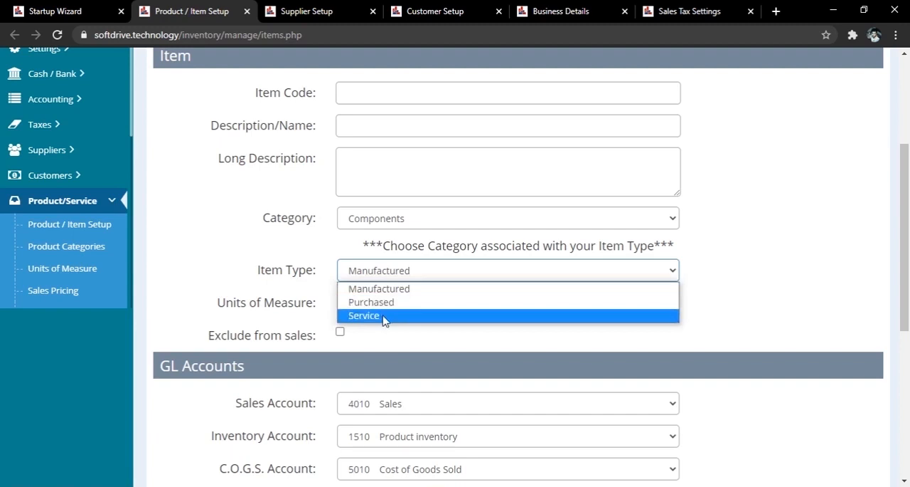
left_click(387, 288)
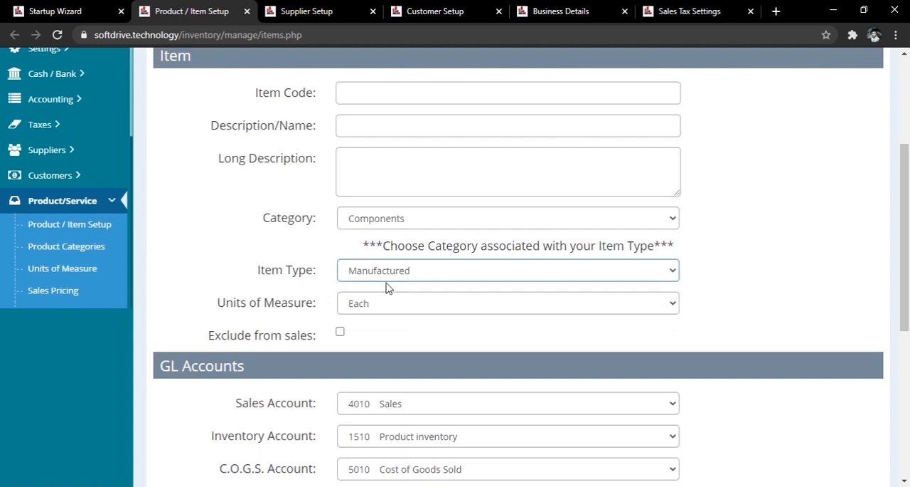
Step: Set the new item's units of measure to Hours and exclude it from sales
scroll(467, 268, "down", 2)
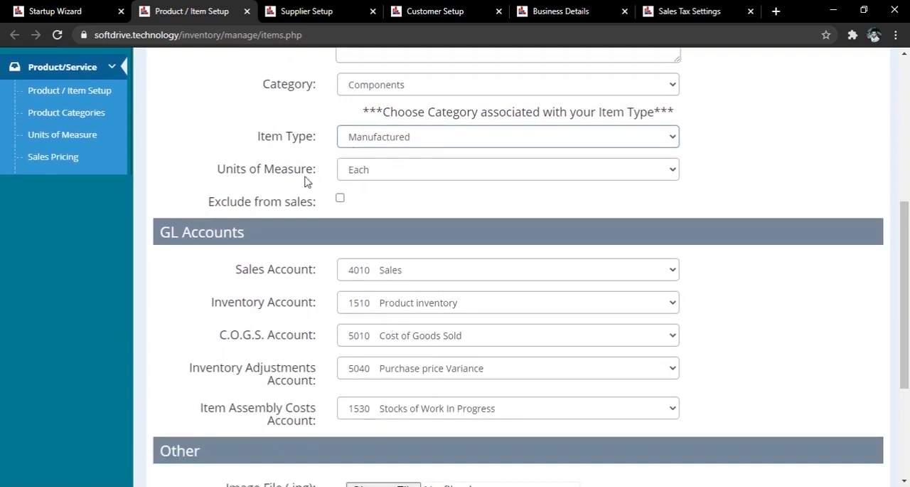
left_click(379, 178)
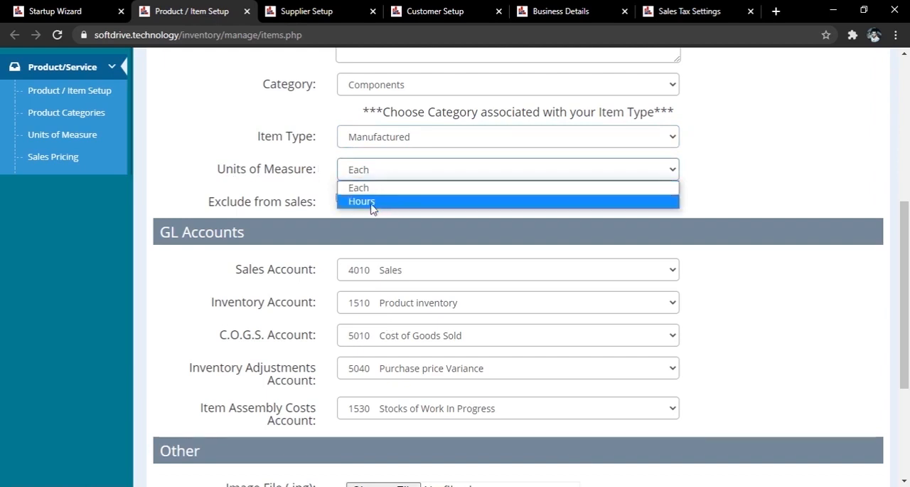
left_click(370, 204)
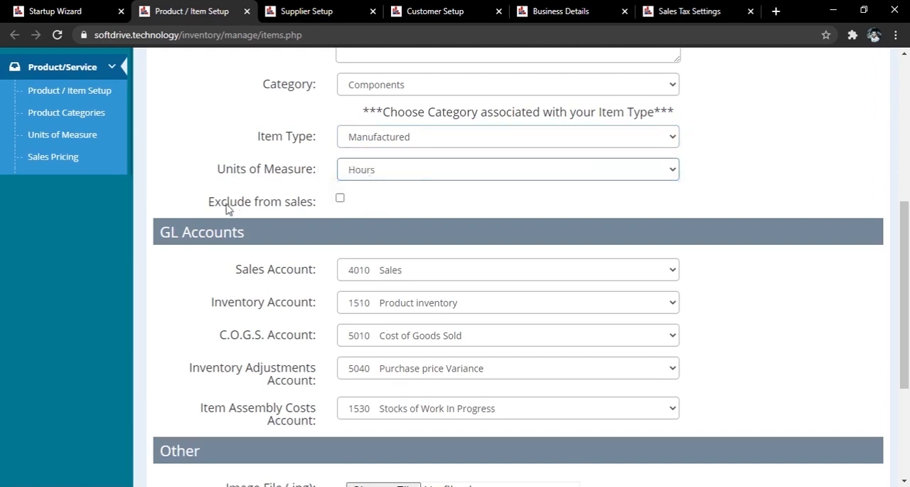
left_click(340, 198)
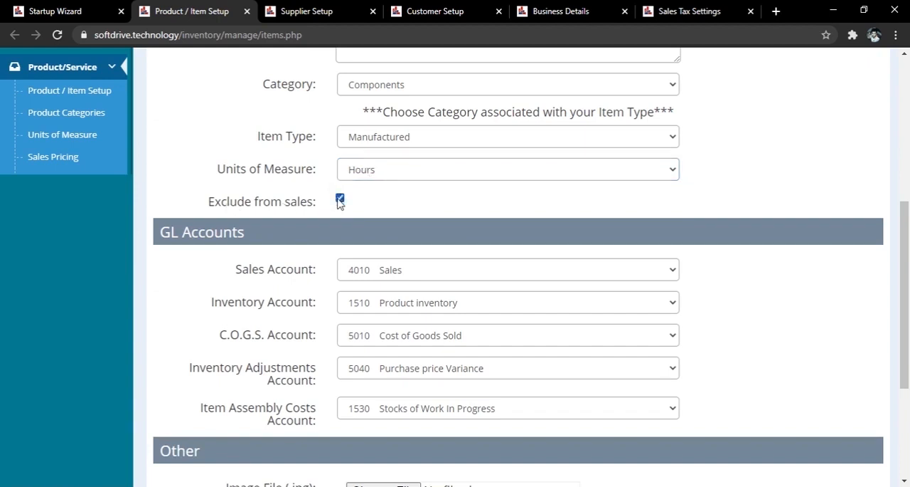
Step: Clear the new item's Exclude from sales option and review its GL accounts and Item status options, keeping Active selected
left_click(340, 199)
scroll(234, 256, "down", 2)
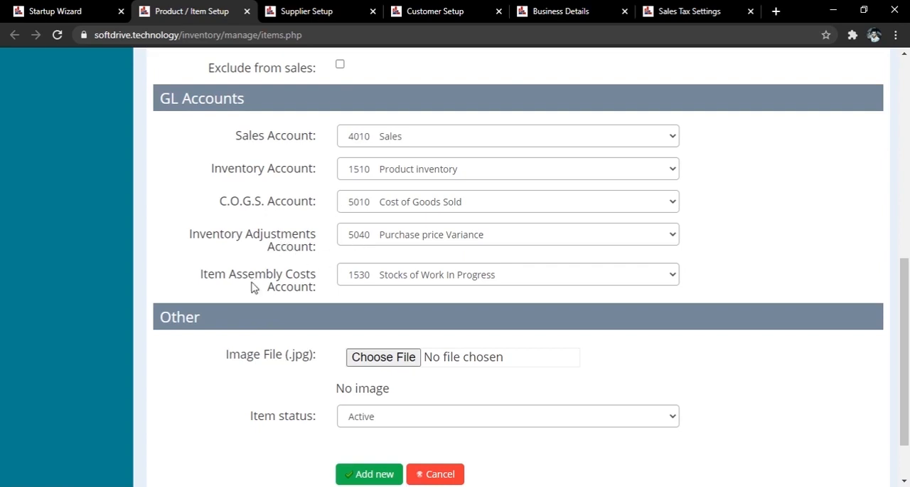
scroll(255, 288, "down", 2)
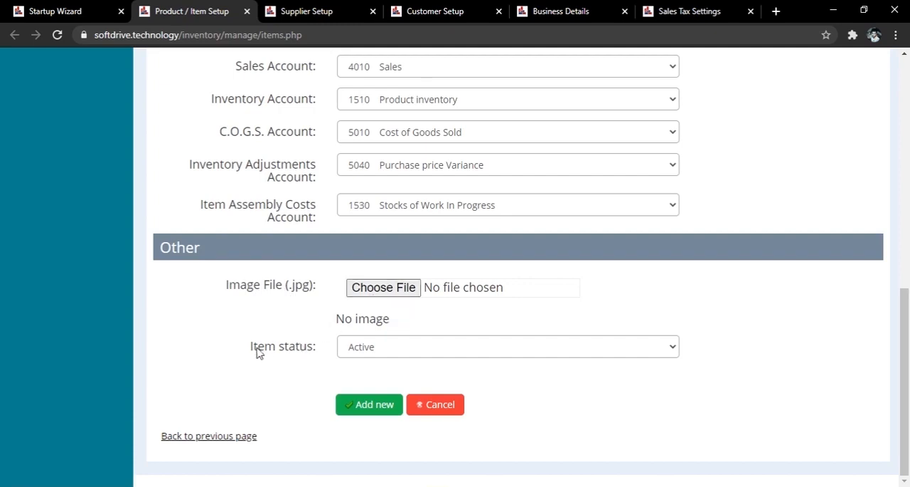
left_click(366, 350)
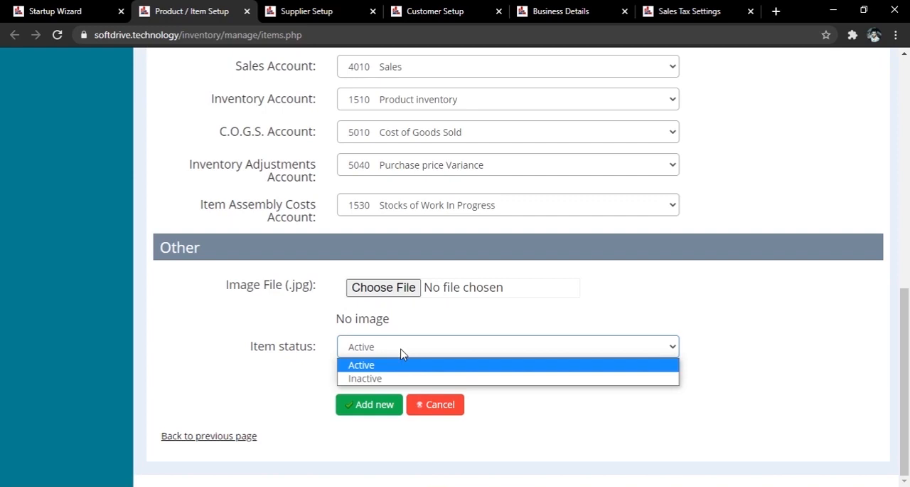
left_click(402, 354)
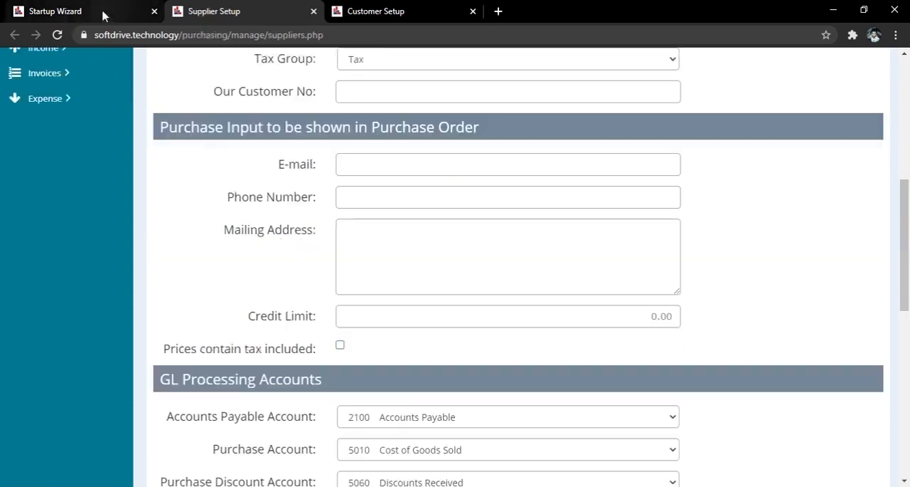
Step: Open Bank Accounts from the Startup Wizard's Bank Account Settings and review the existing accounts and the new bank account fields
left_click(103, 15)
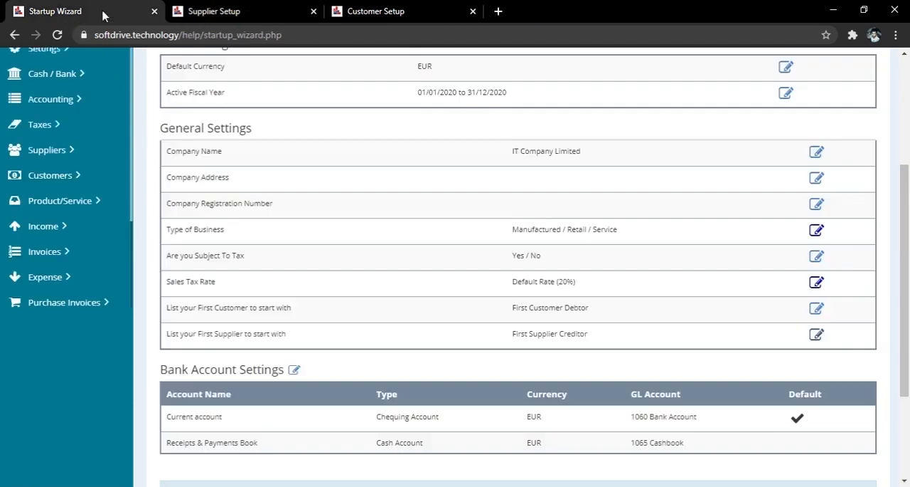
scroll(188, 214, "down", 2)
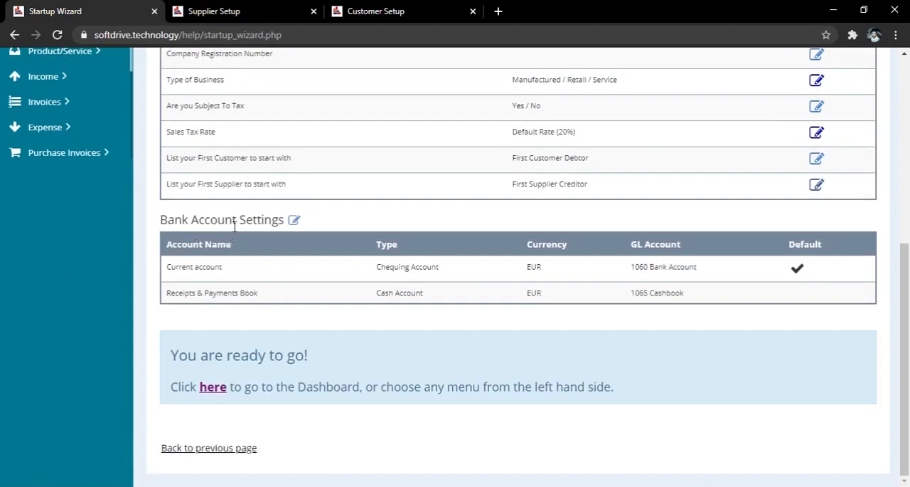
left_click(293, 220)
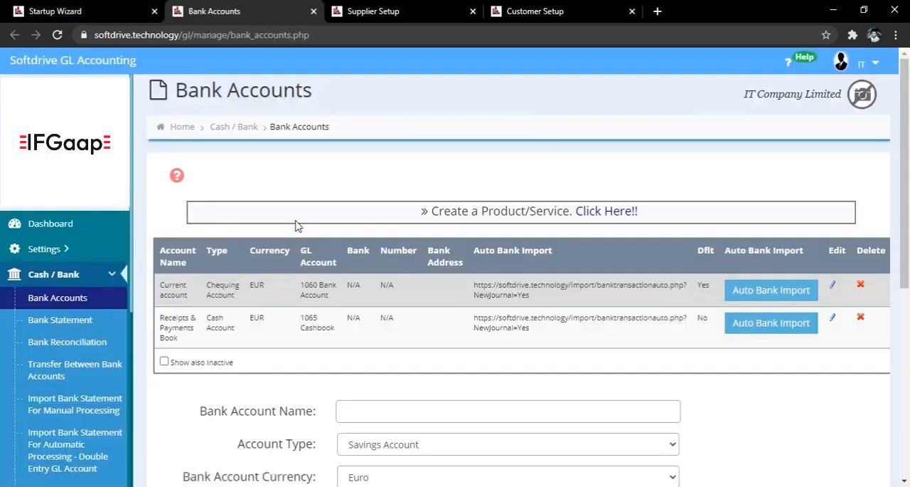
scroll(623, 267, "down", 2)
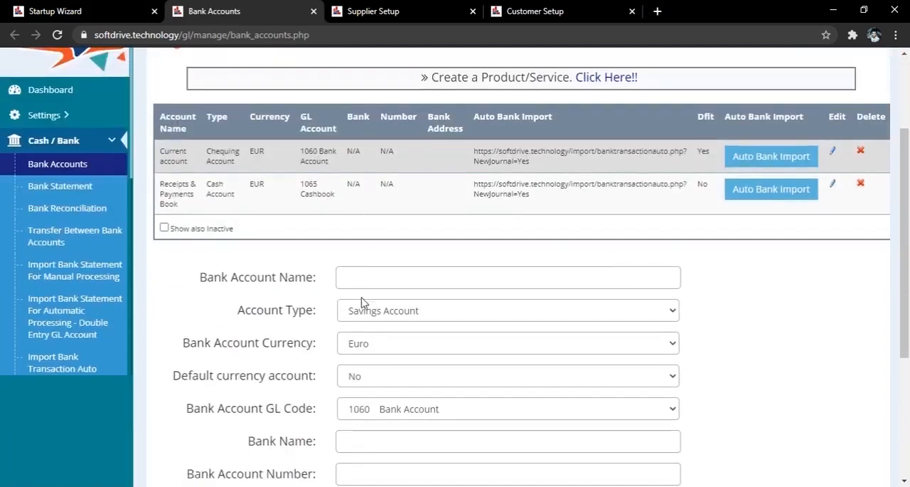
scroll(701, 325, "down", 3)
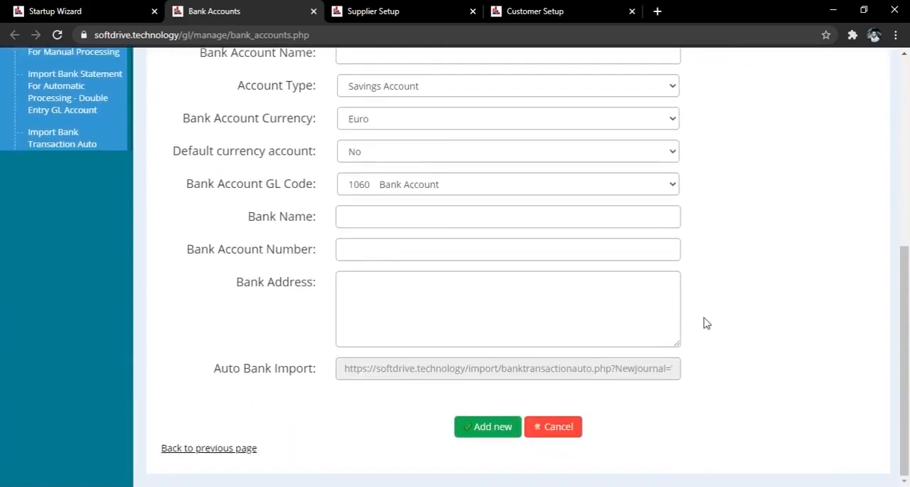